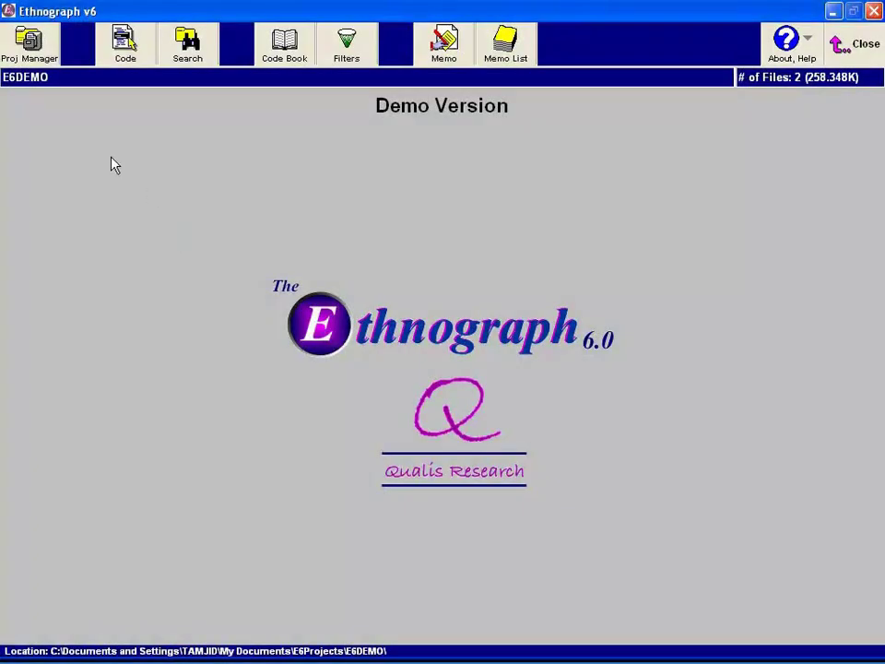
# Add the existing Life Satisfaction project folder to the Project Manager with Find Old
pyautogui.click(28, 42)
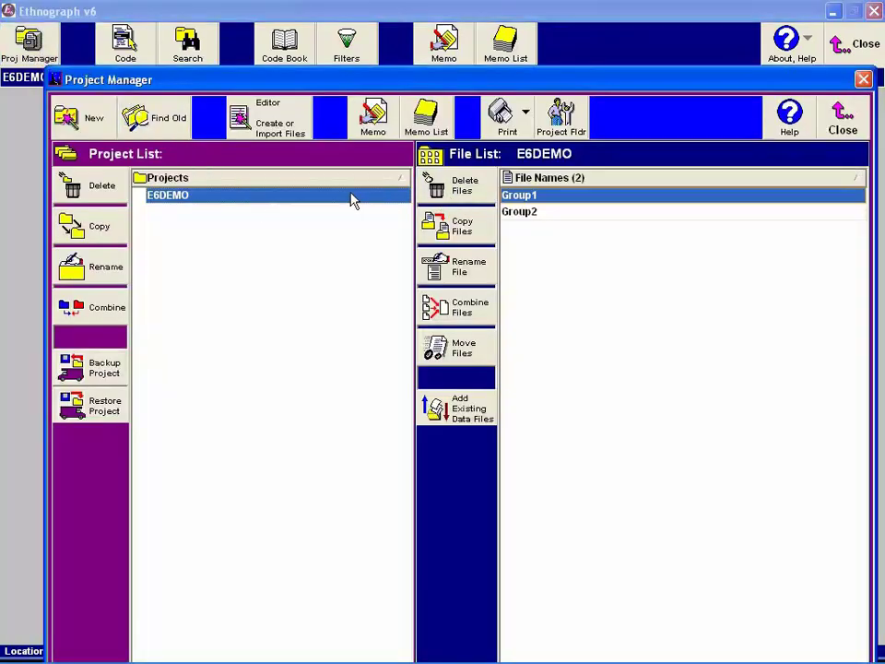
pyautogui.click(150, 118)
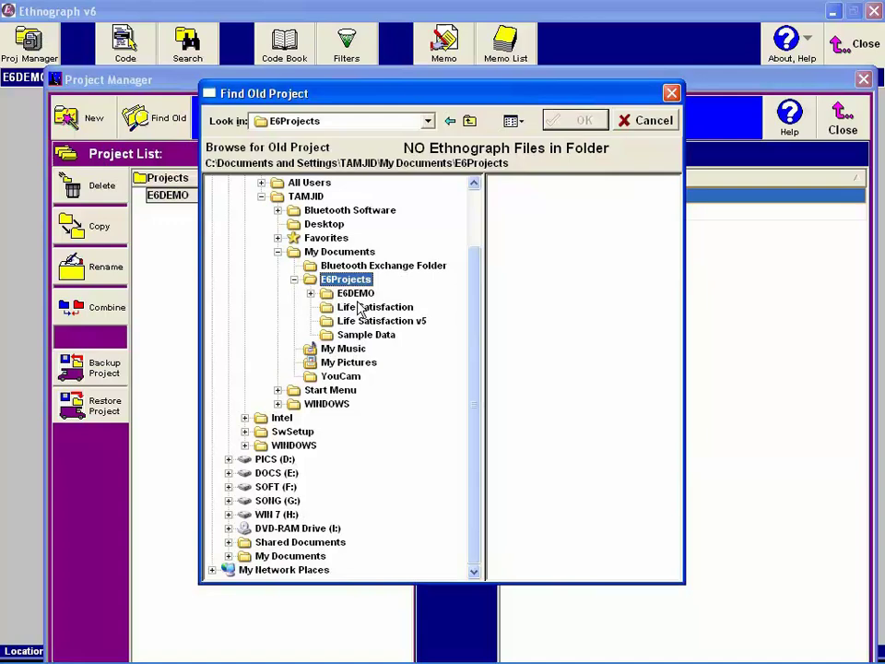
pyautogui.click(365, 310)
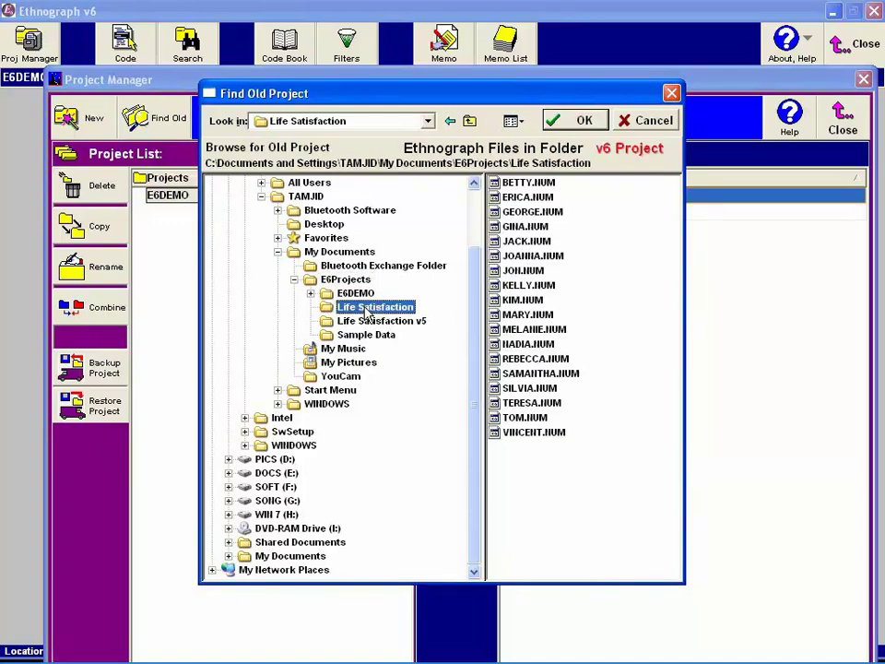
pyautogui.click(584, 122)
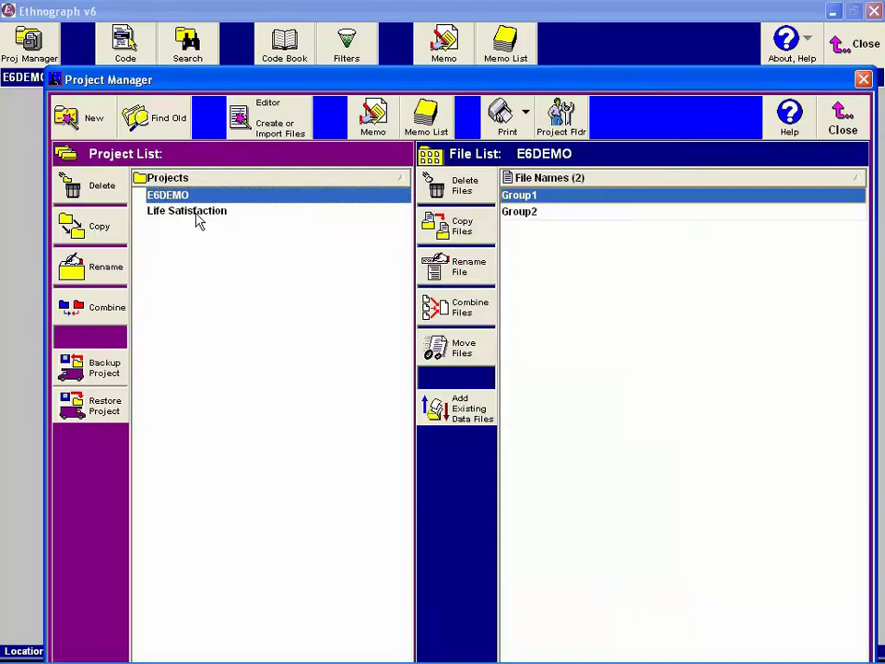
# Select Life Satisfaction in the Project List and browse its 18 data files
pyautogui.click(195, 212)
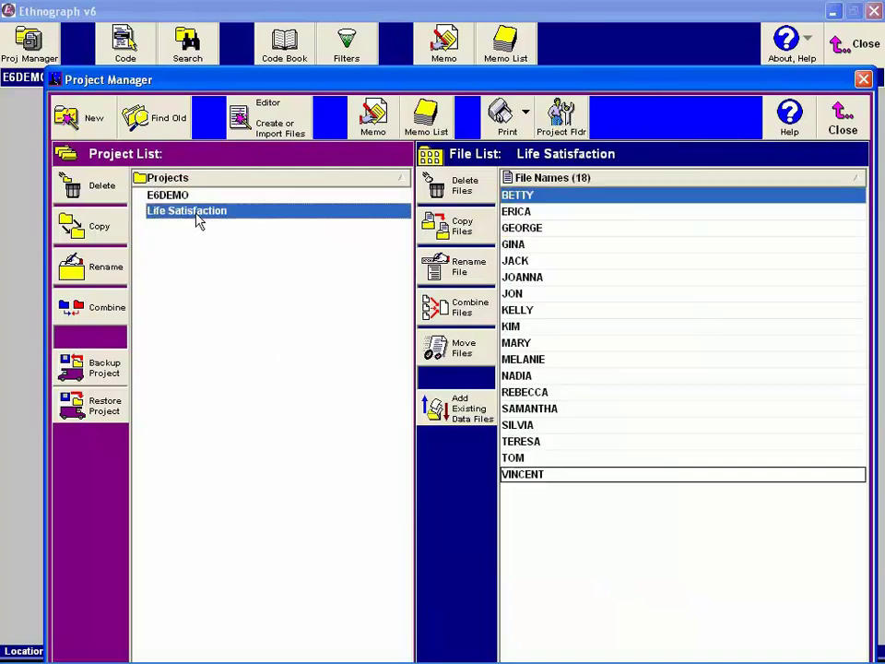
pyautogui.click(519, 211)
pyautogui.click(514, 260)
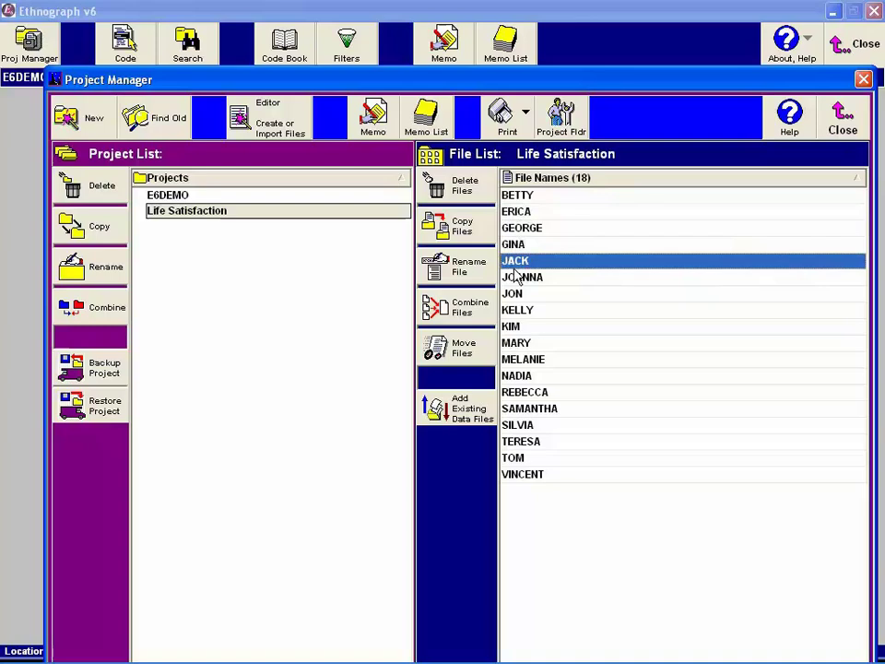
pyautogui.click(517, 425)
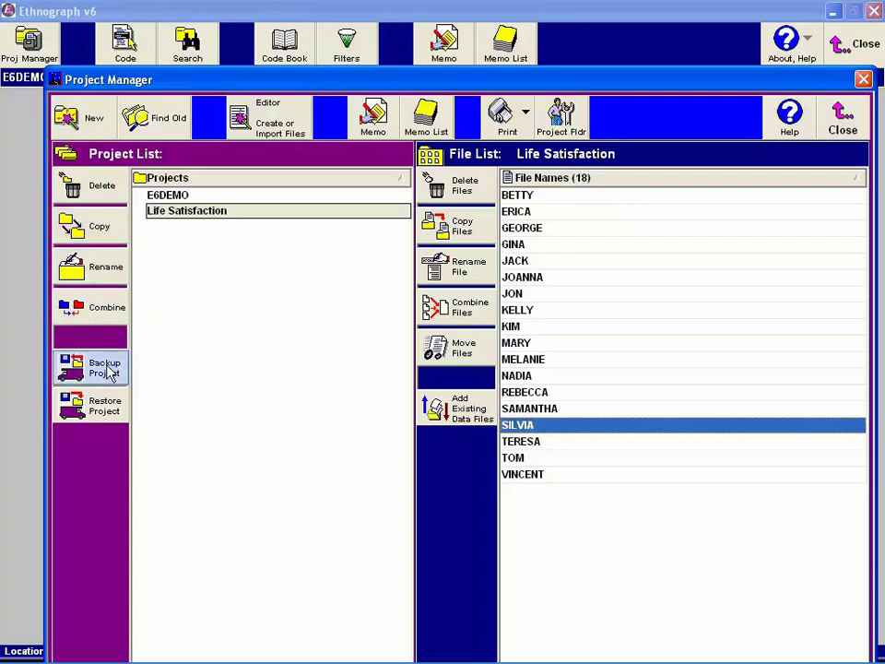
# Close Project Manager with Life Satisfaction loaded and open BETTY's data file for coding
pyautogui.click(842, 120)
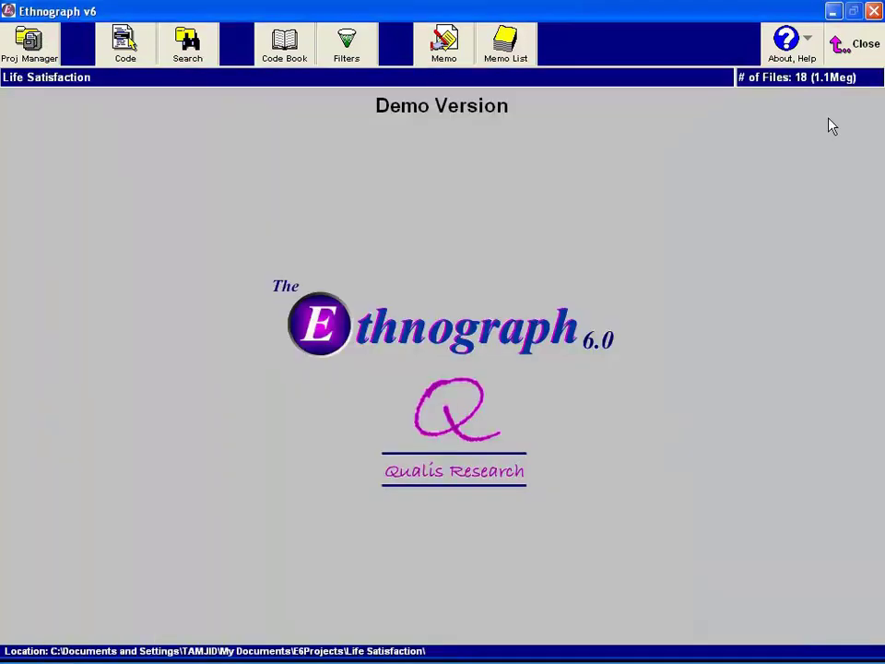
pyautogui.click(126, 43)
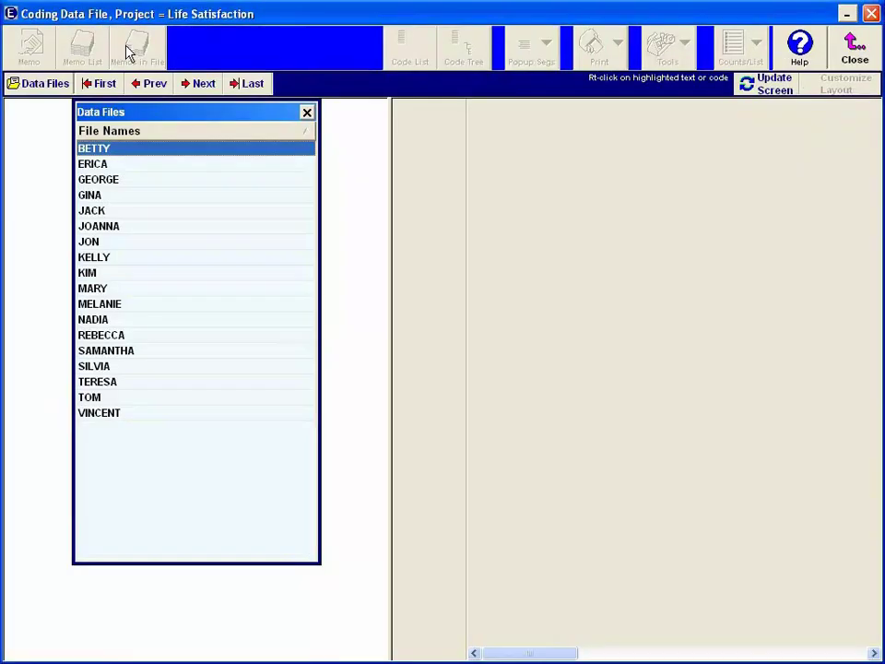
pyautogui.doubleClick(104, 151)
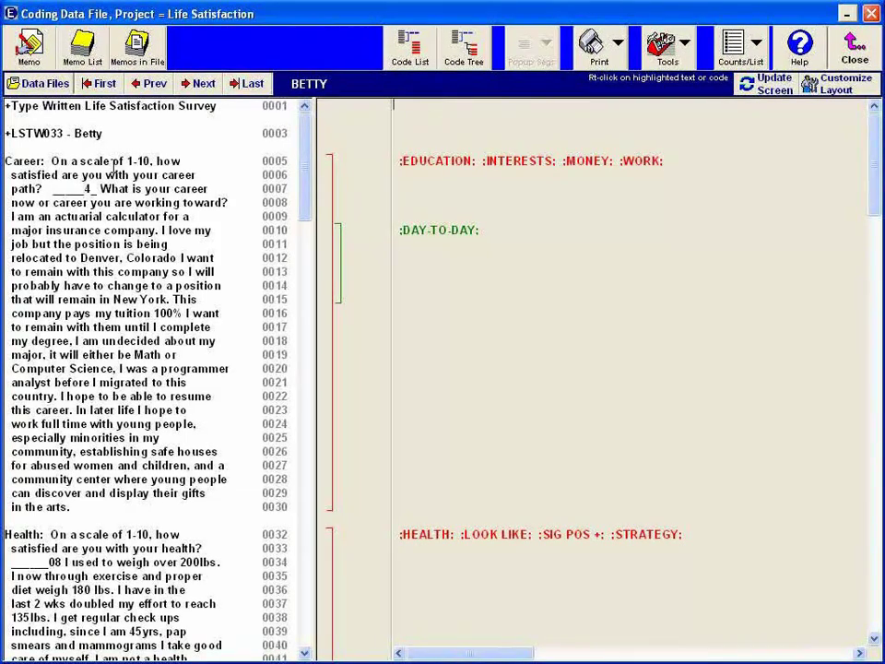
# Browse BETTY's coded passages (LOOK LIKE, HEALTH) and highlight the Career passage coded EDUCATION
pyautogui.scroll(-2, 114, 166)
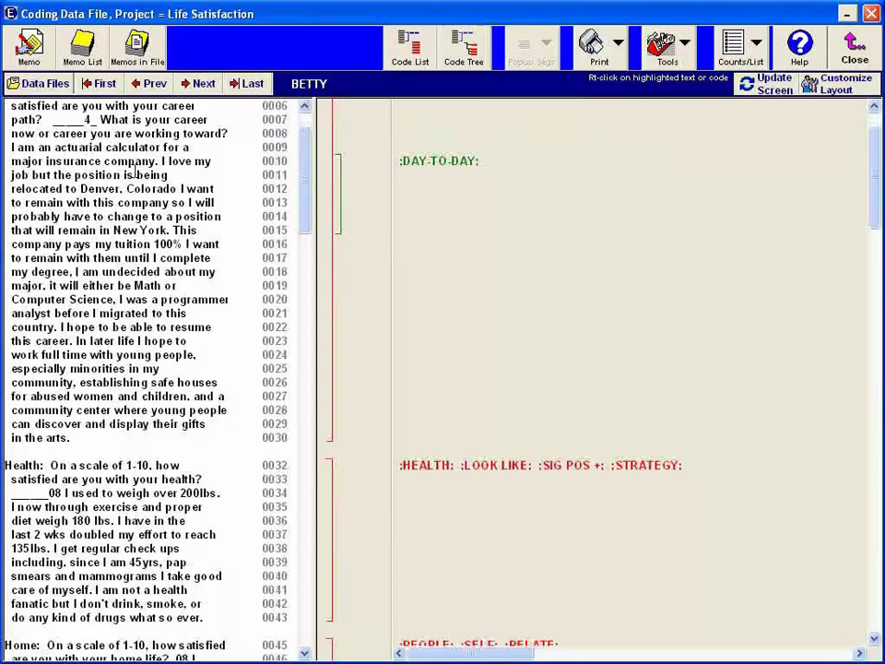
pyautogui.scroll(-3, 137, 172)
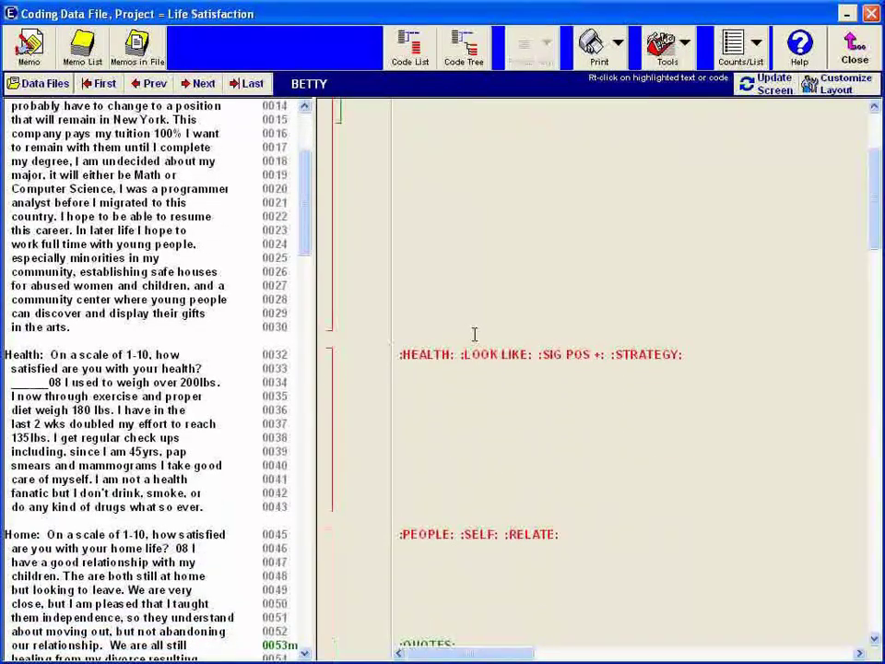
pyautogui.click(488, 355)
pyautogui.click(449, 357)
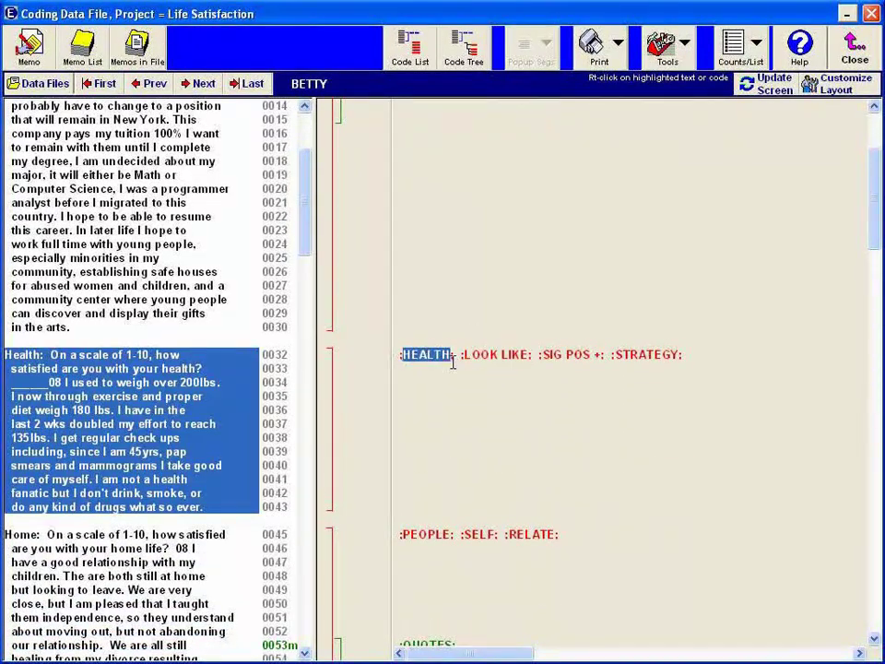
pyautogui.click(425, 385)
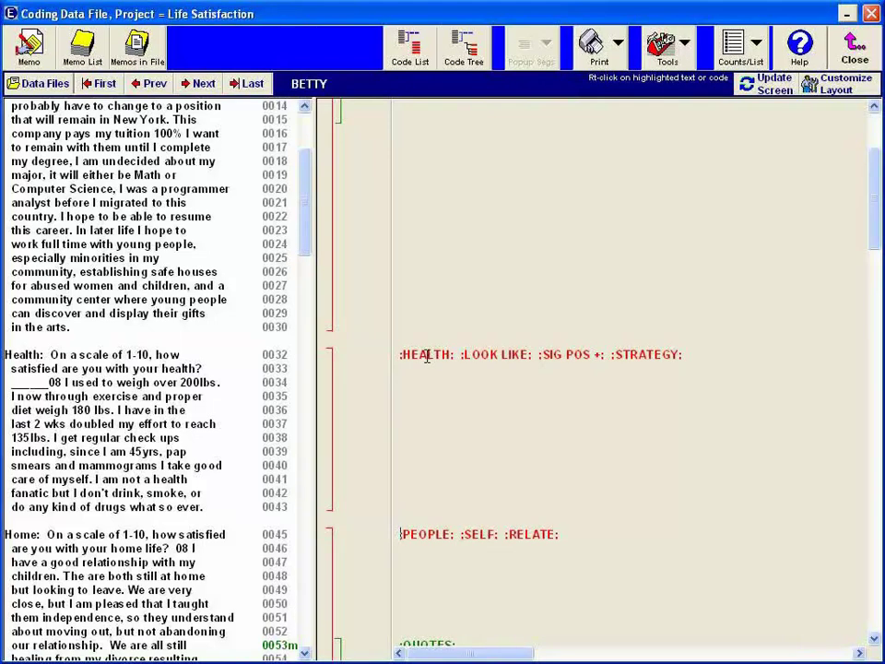
pyautogui.scroll(5, 451, 358)
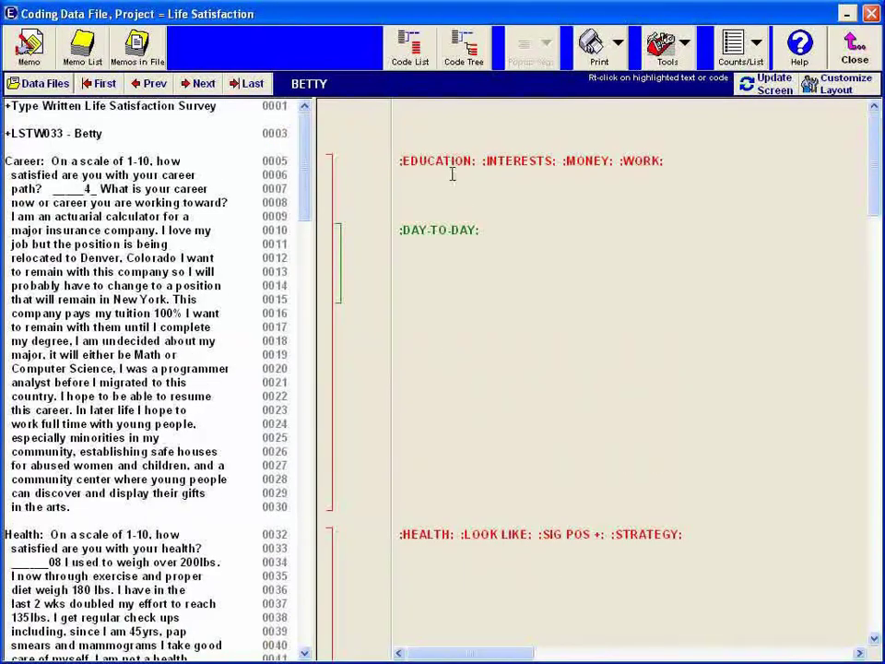
pyautogui.click(441, 161)
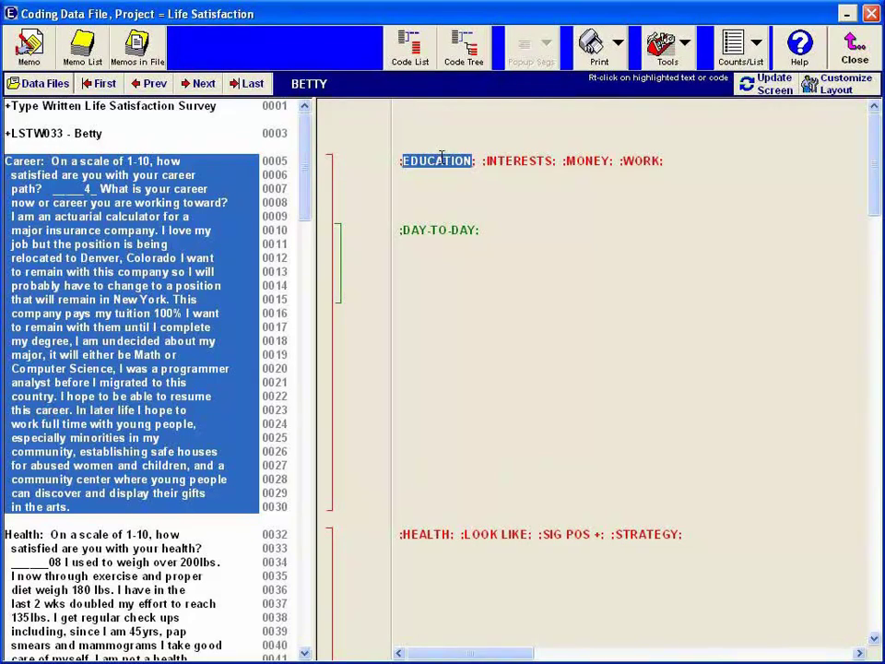
pyautogui.rightClick(447, 164)
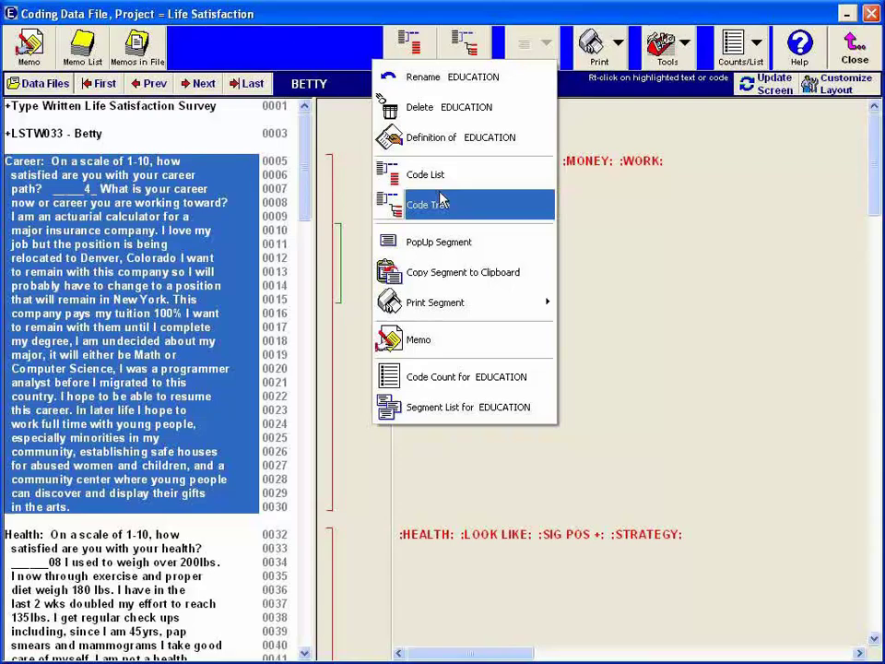
pyautogui.click(440, 241)
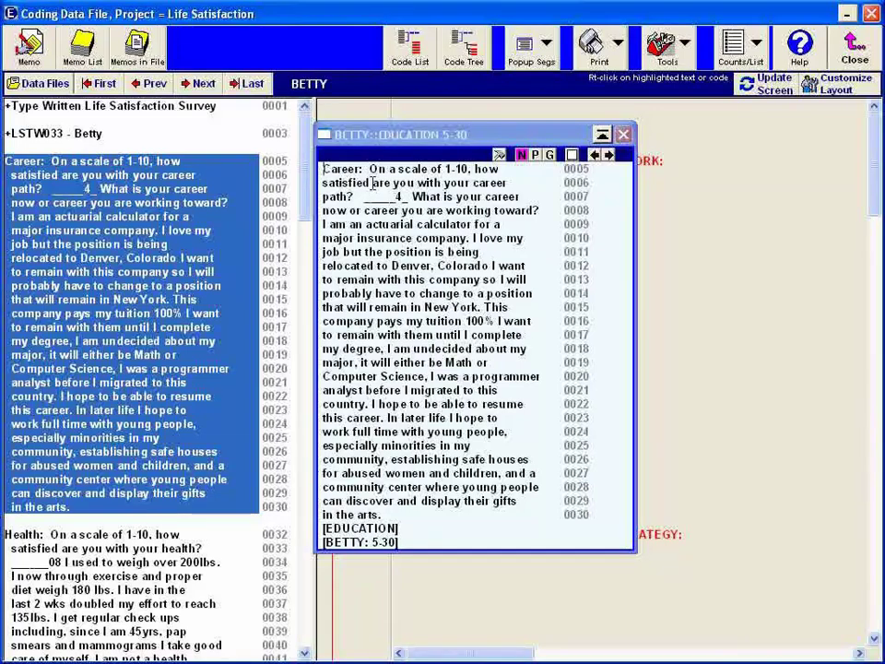
pyautogui.click(590, 135)
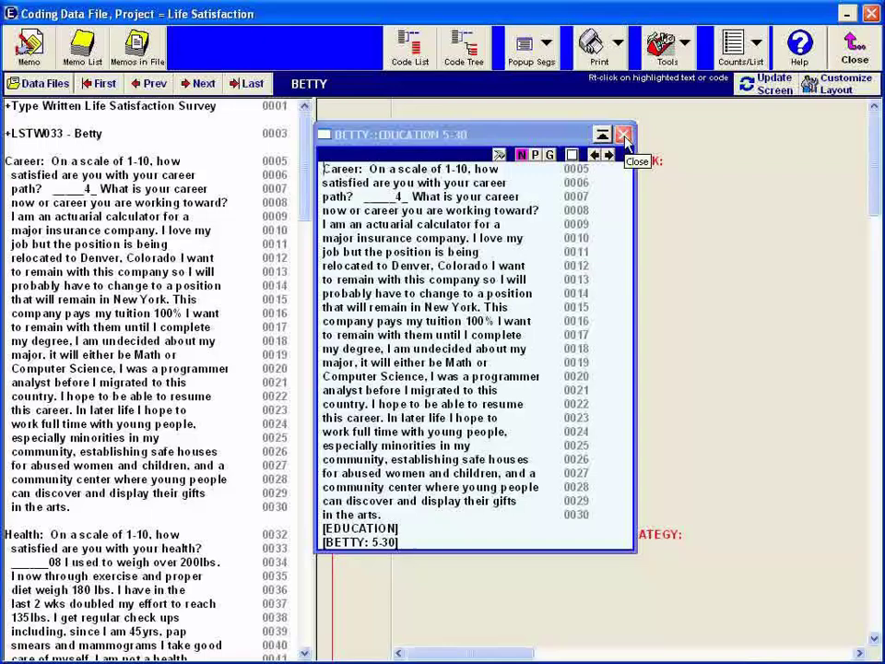
pyautogui.click(534, 50)
pyautogui.moveTo(558, 127)
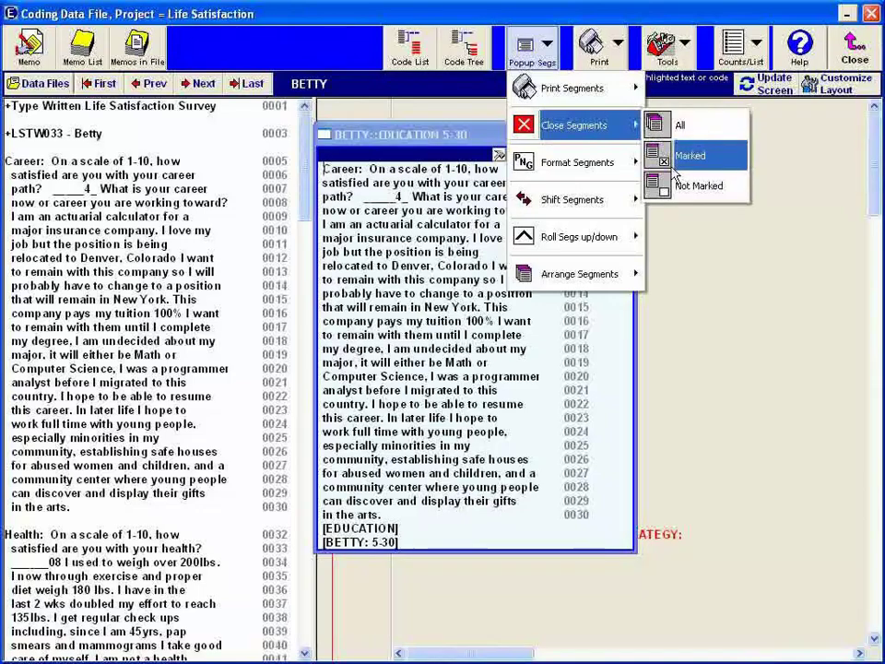
pyautogui.click(682, 129)
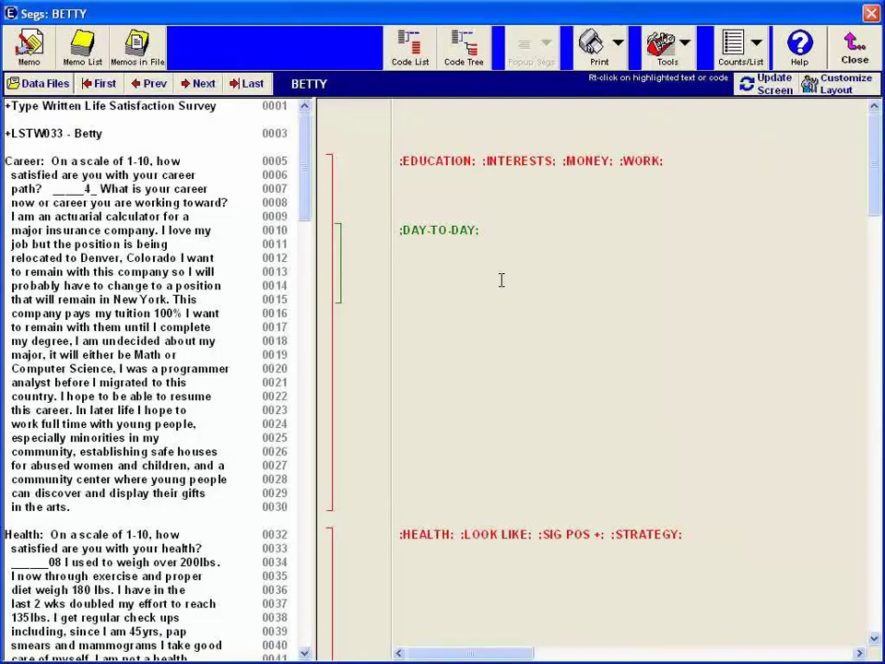
# Show the Code Counts list for BETTY's file and run down its rows
pyautogui.click(748, 56)
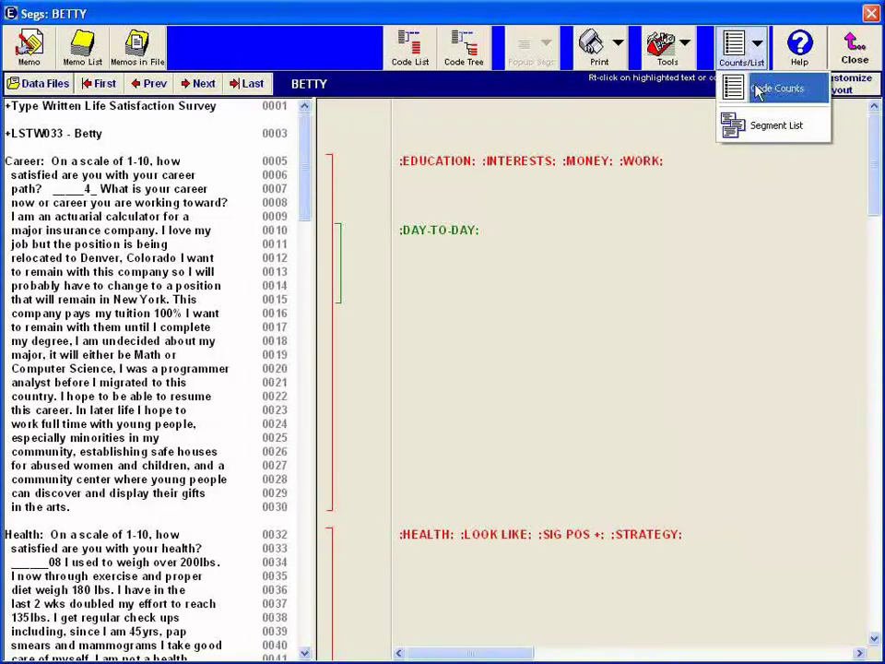
pyautogui.click(754, 90)
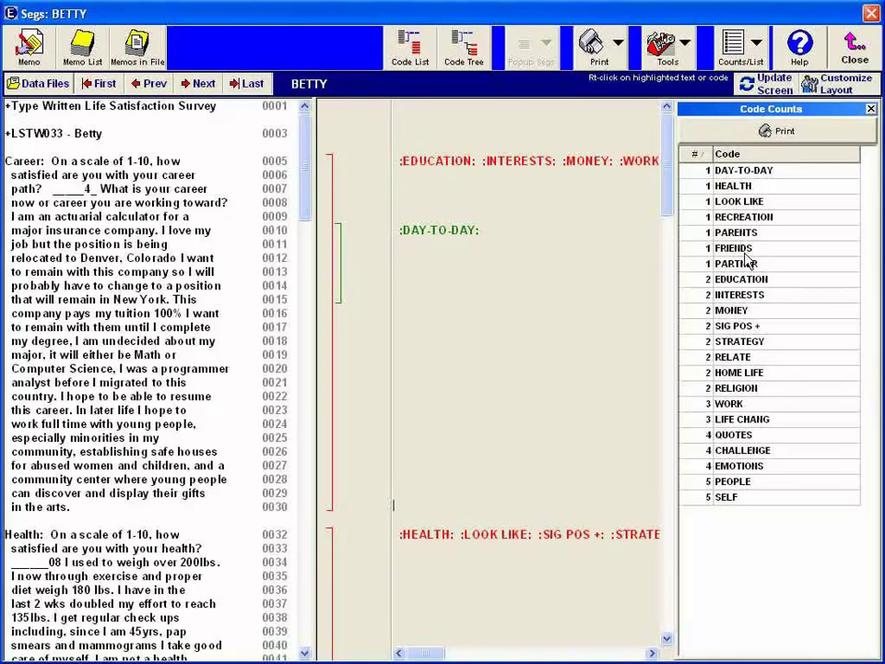
pyautogui.moveTo(747, 170); pyautogui.dragTo(736, 309)
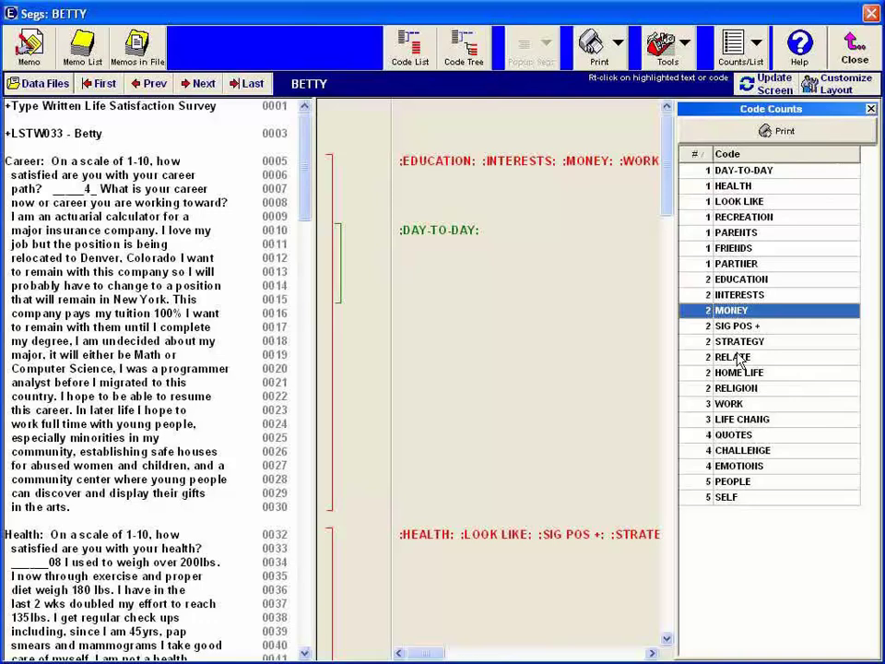
pyautogui.moveTo(736, 359); pyautogui.dragTo(734, 429)
# Point out the QUOTES, MONEY, RELATE, WORK and LIFE CHANG code counts
pyautogui.click(702, 438)
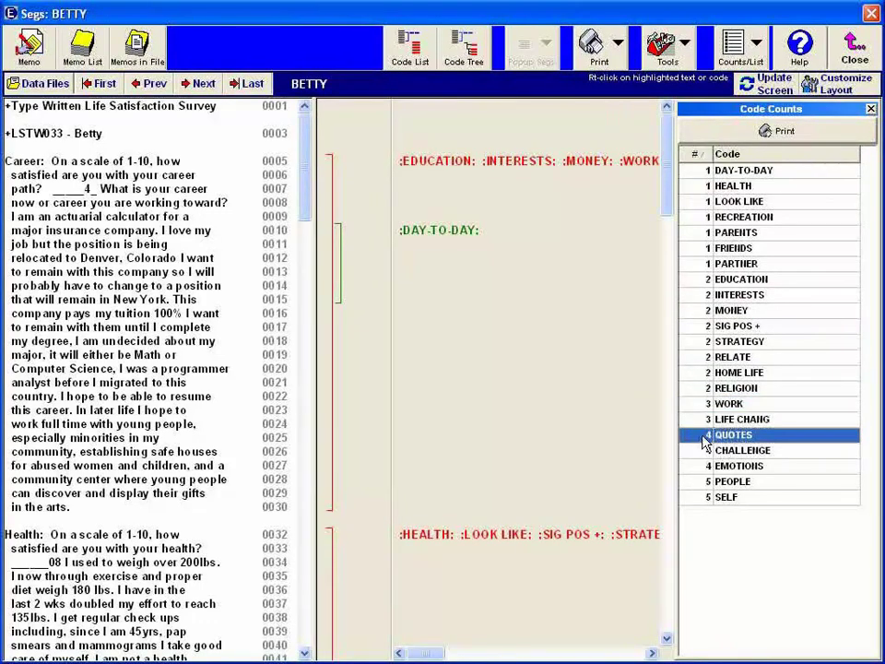
pyautogui.click(708, 310)
pyautogui.click(698, 359)
pyautogui.click(698, 402)
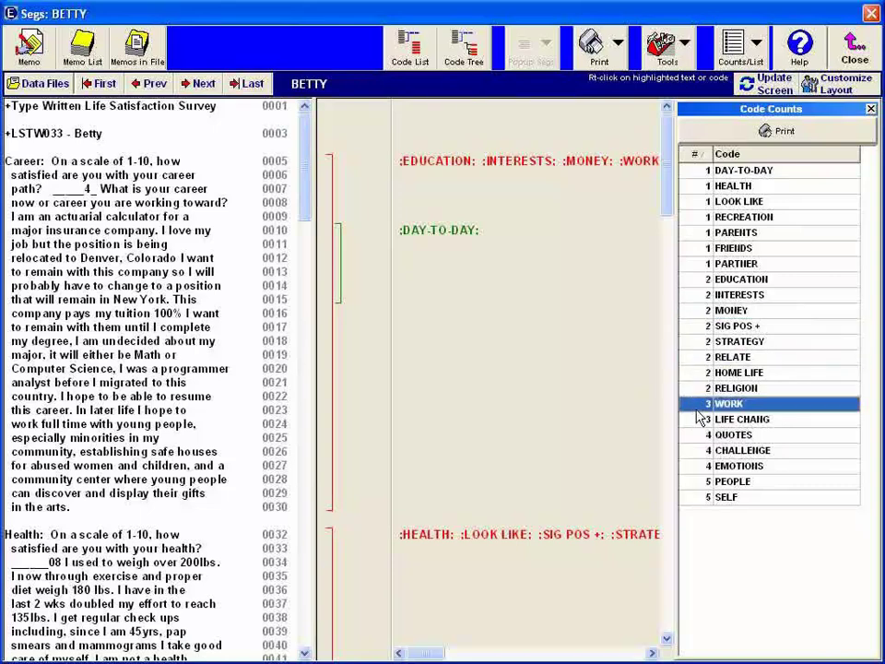
pyautogui.click(697, 422)
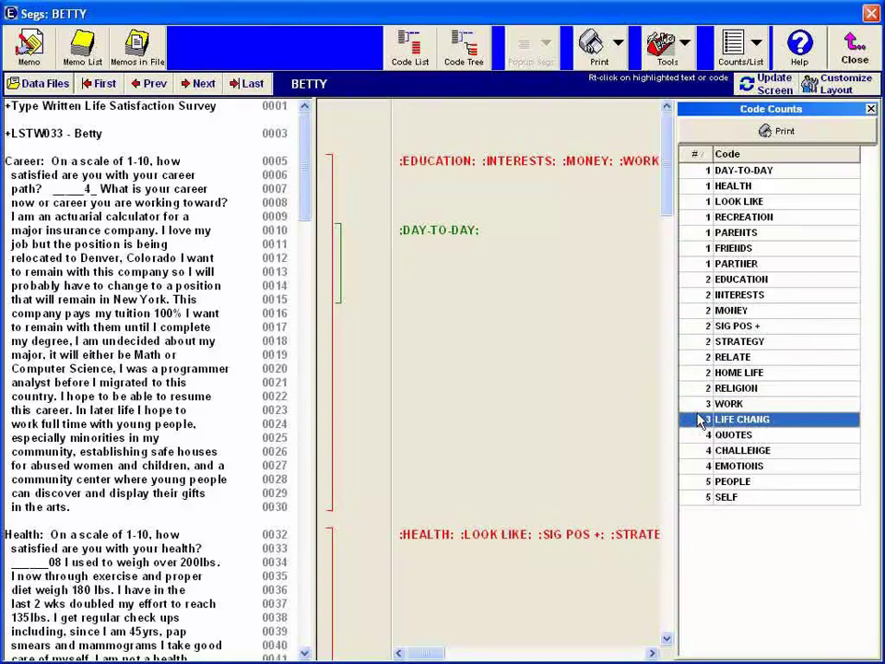
pyautogui.click(701, 420)
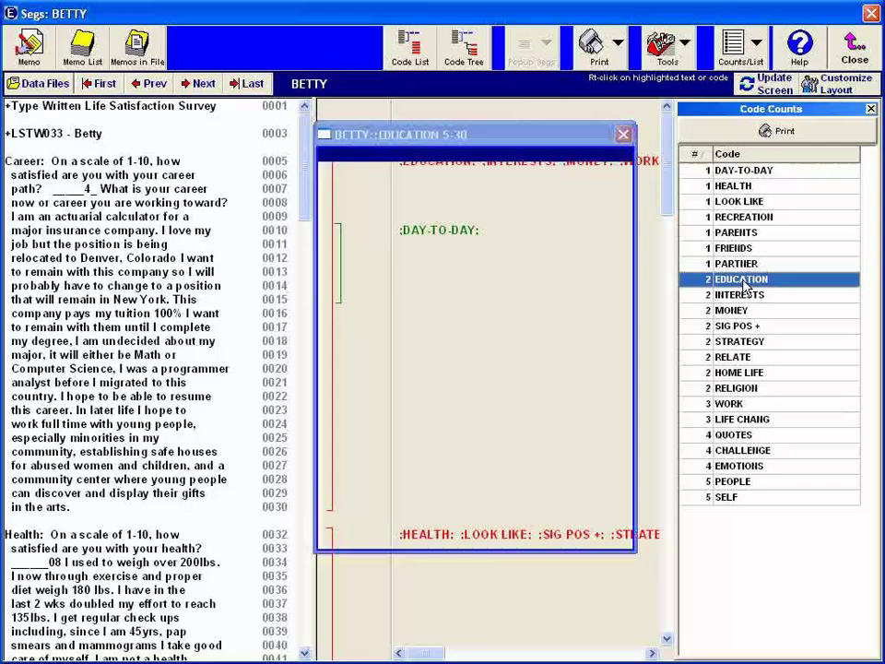
# Pop up BETTY's EDUCATION segments, copy the 133–141 segment text, then close the popups
pyautogui.doubleClick(742, 281)
pyautogui.moveTo(507, 177); pyautogui.dragTo(517, 249)
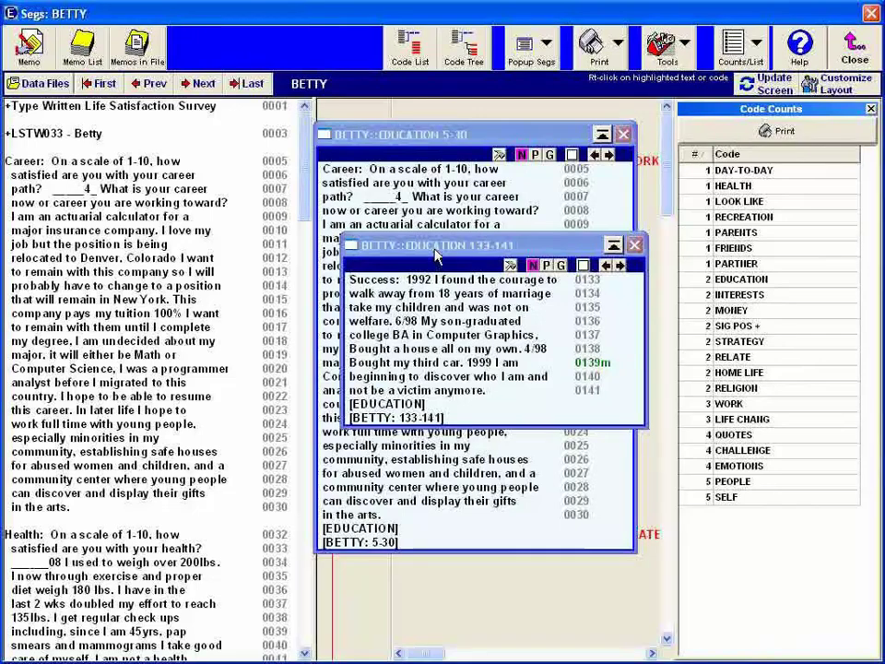
pyautogui.moveTo(435, 256); pyautogui.dragTo(435, 189)
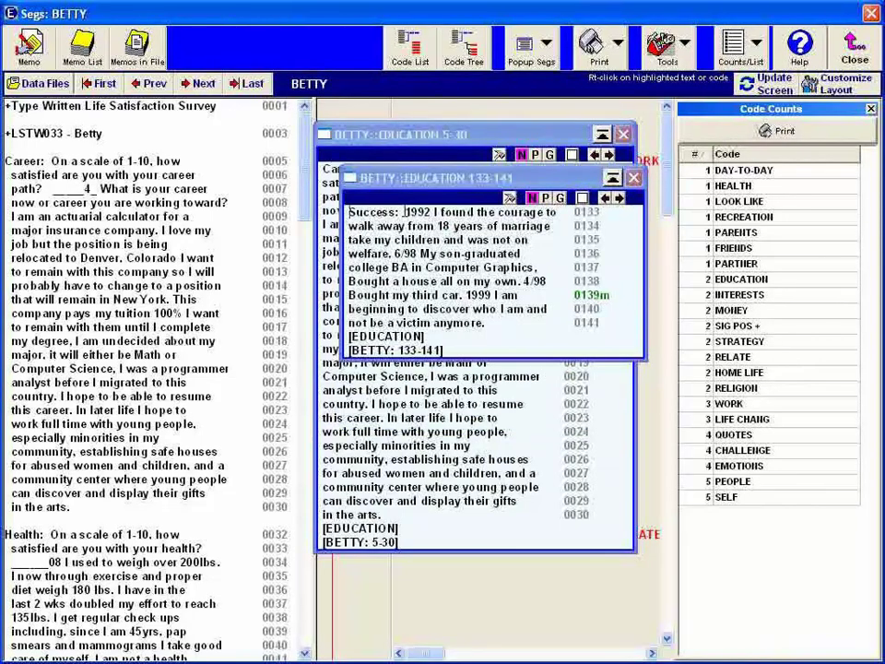
pyautogui.rightClick(404, 213)
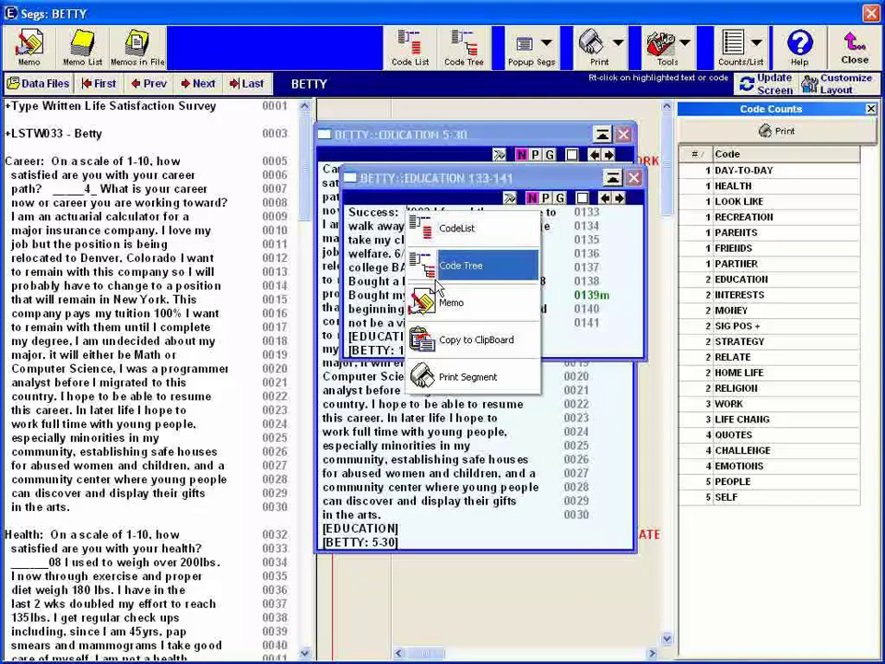
pyautogui.click(453, 341)
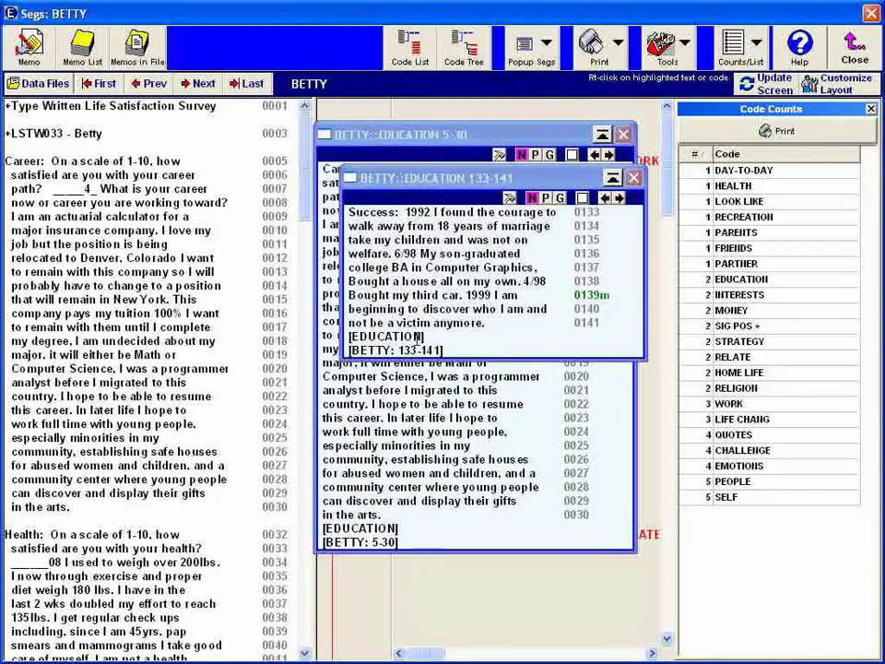
pyautogui.click(215, 105)
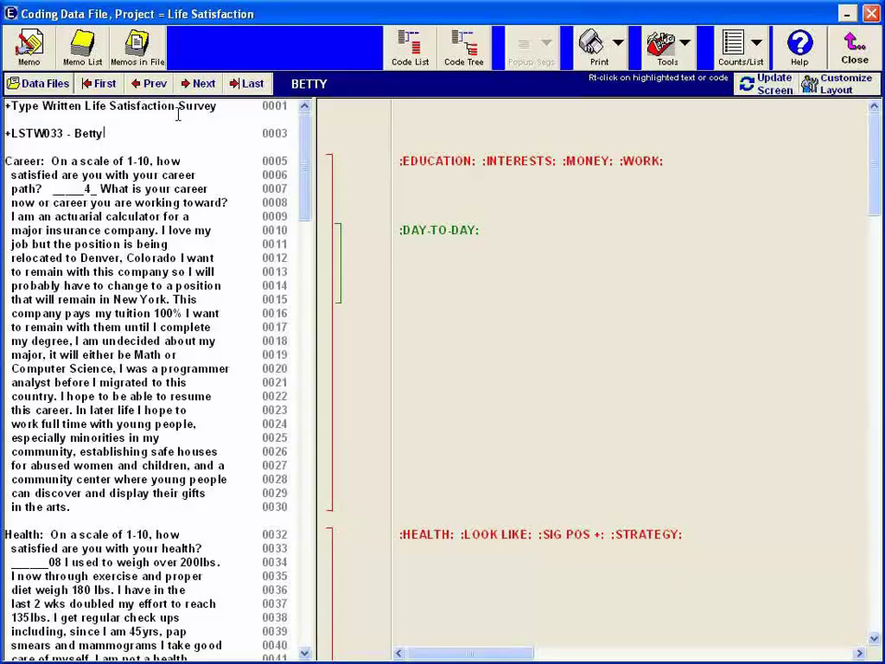
# Move on to ERICA's coded data file and briefly highlight its line 0003 label
pyautogui.click(201, 84)
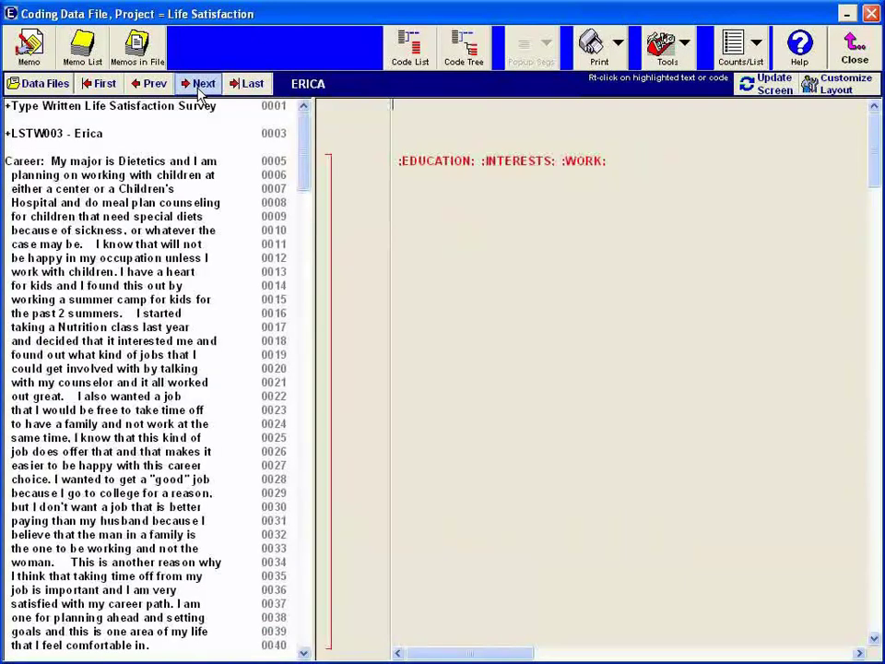
pyautogui.moveTo(58, 132); pyautogui.dragTo(106, 131)
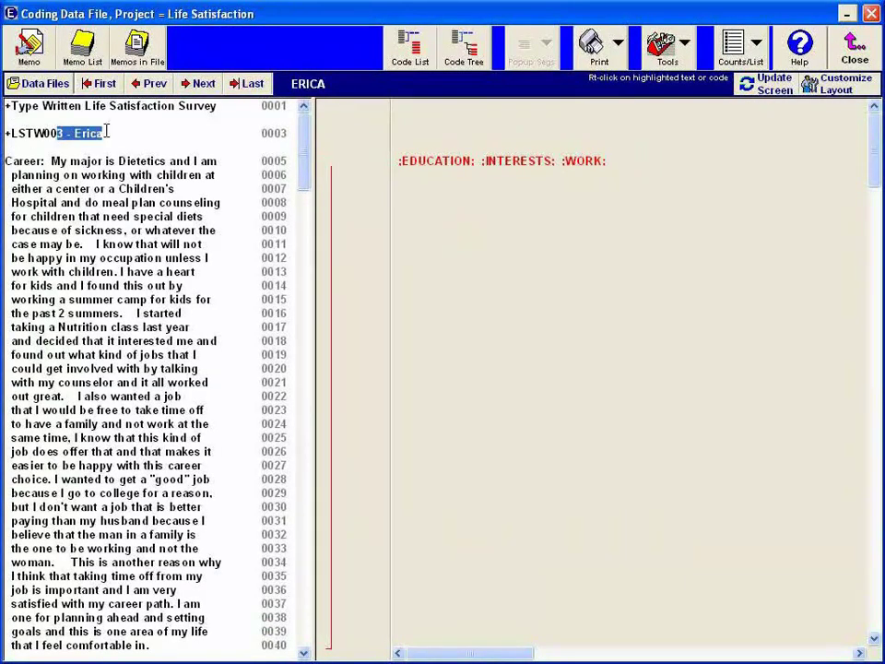
pyautogui.click(137, 135)
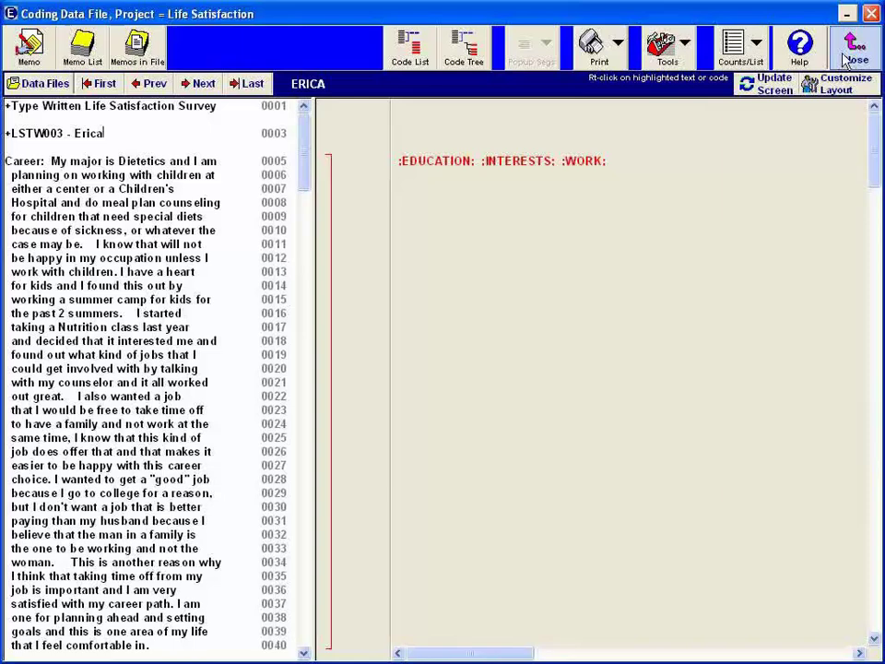
# Set the coding layout to show Code Counts, then close ERICA's coding window
pyautogui.click(840, 85)
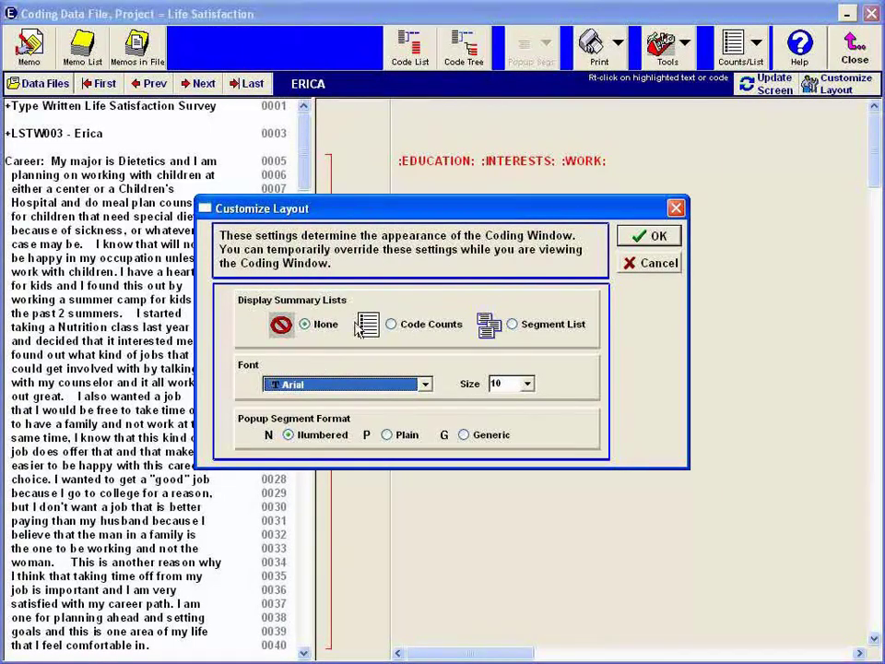
pyautogui.click(395, 325)
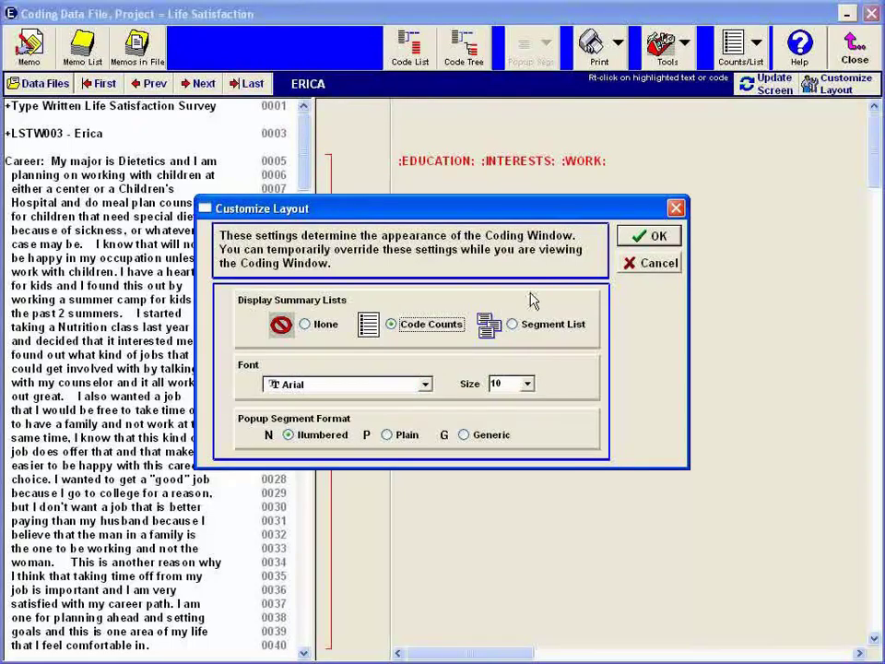
pyautogui.click(656, 237)
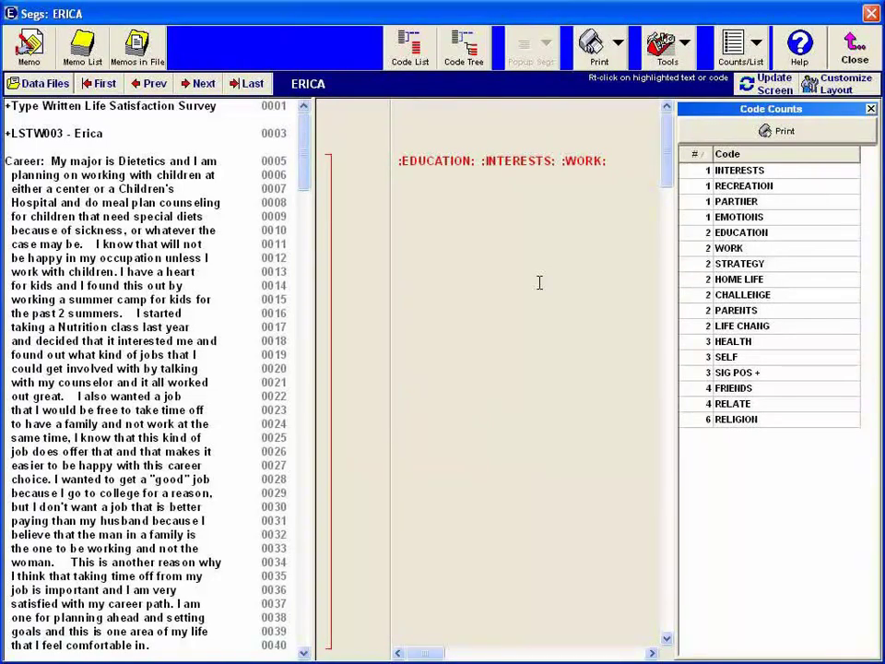
pyautogui.click(857, 54)
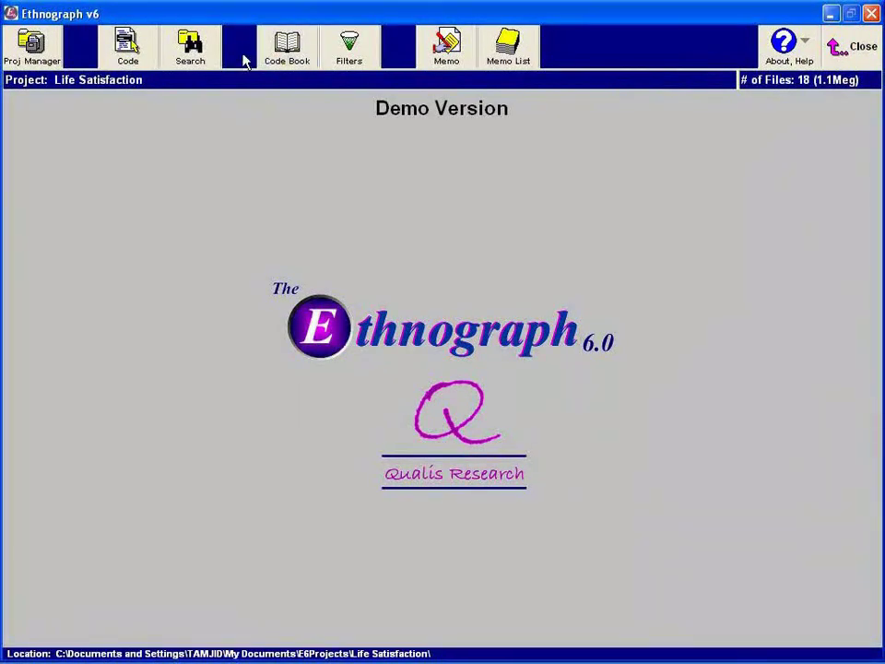
# Run a single-code search for CHALLENGE across the Life Satisfaction project
pyautogui.click(205, 57)
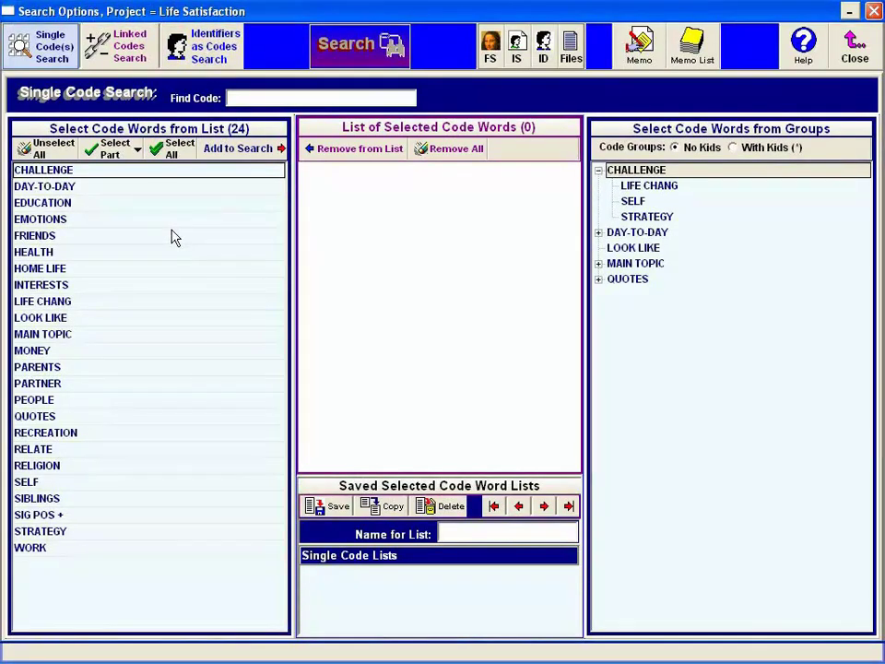
pyautogui.click(64, 172)
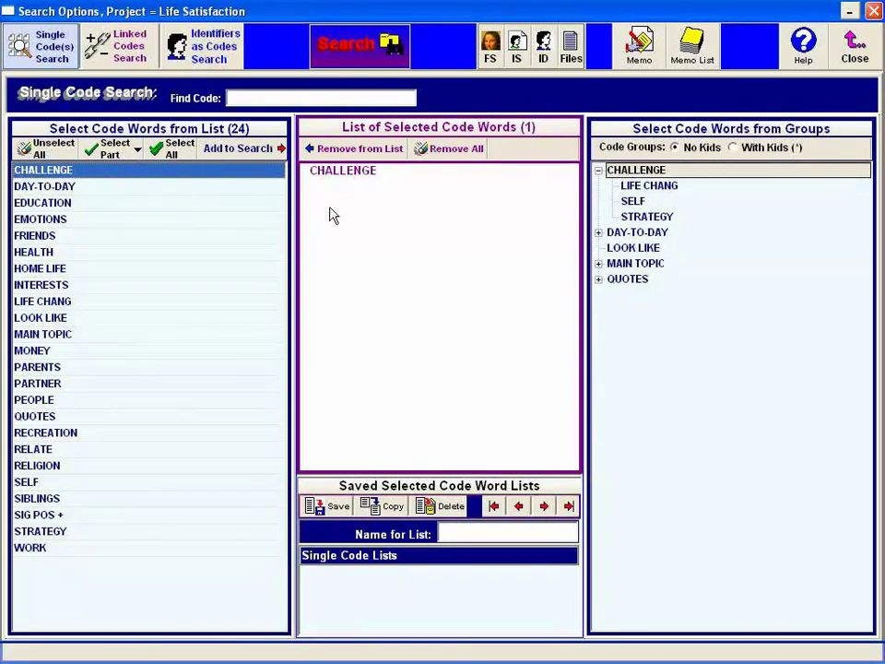
pyautogui.click(345, 46)
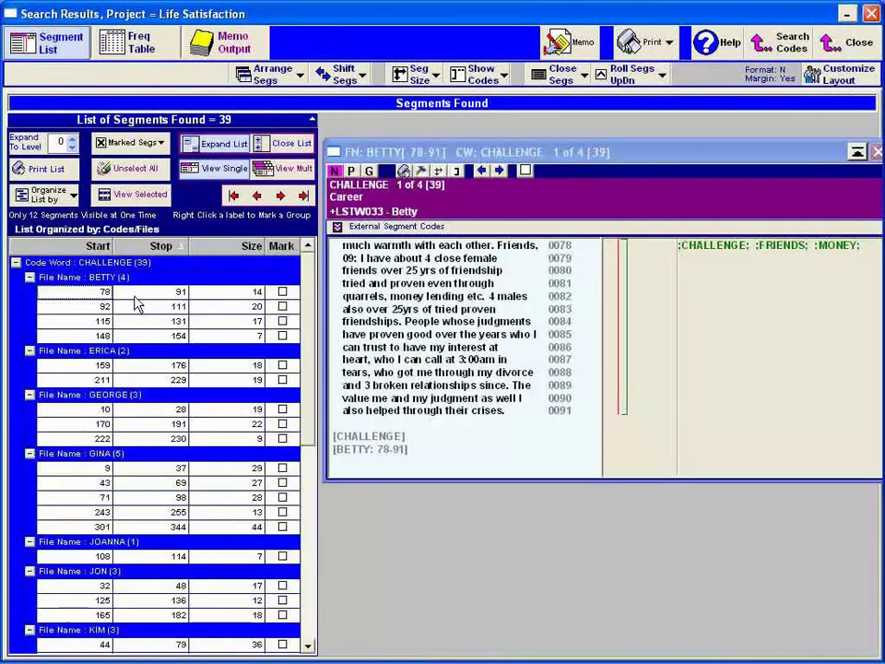
# Click through BETTY's CHALLENGE segments (78–91, 92–111, 115–131, 148–154) in the 39 results
pyautogui.click(133, 294)
pyautogui.click(134, 307)
pyautogui.click(130, 335)
pyautogui.click(126, 323)
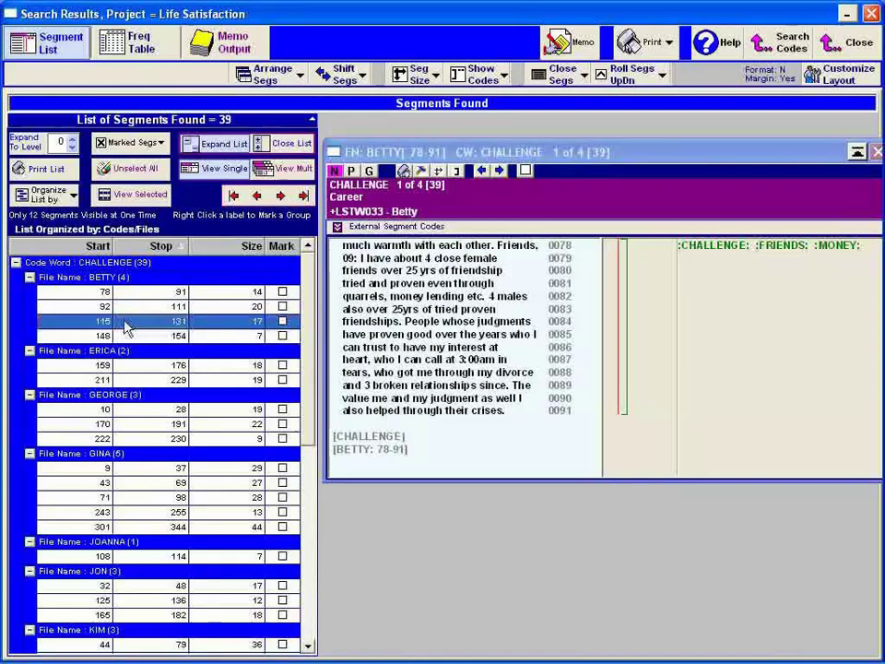
pyautogui.click(130, 291)
pyautogui.click(128, 306)
pyautogui.click(127, 321)
pyautogui.click(126, 335)
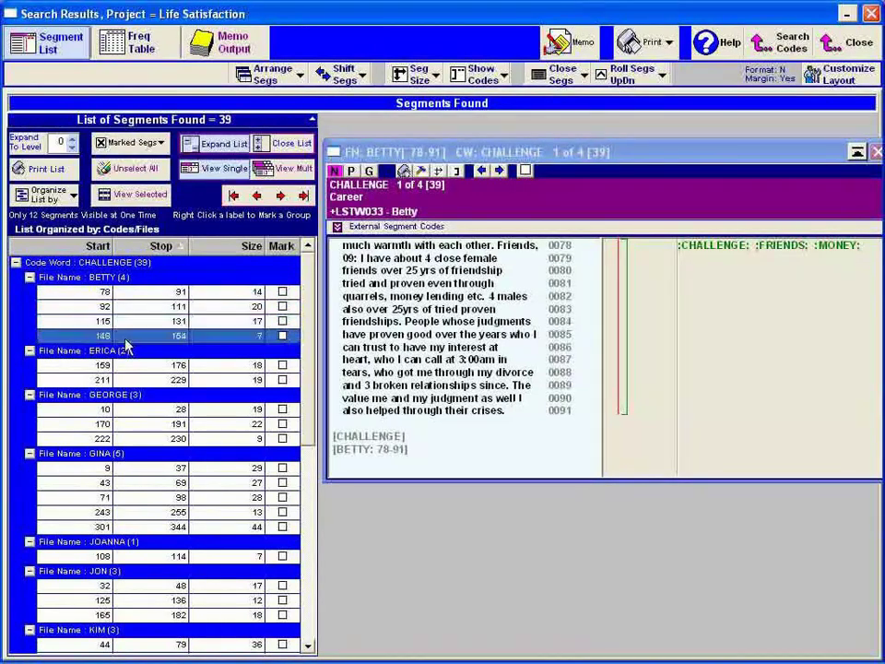
pyautogui.click(128, 307)
pyautogui.click(132, 293)
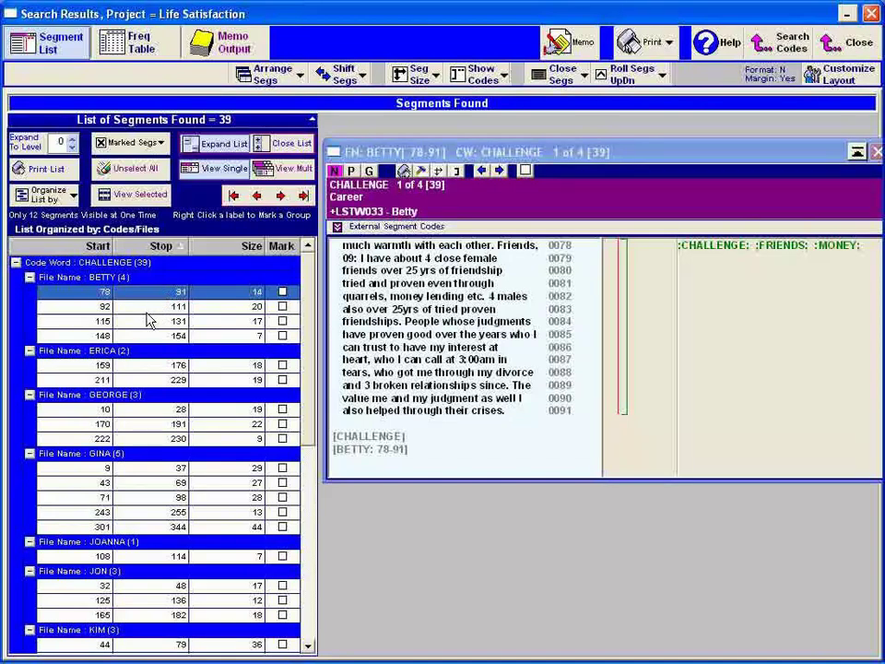
pyautogui.click(152, 264)
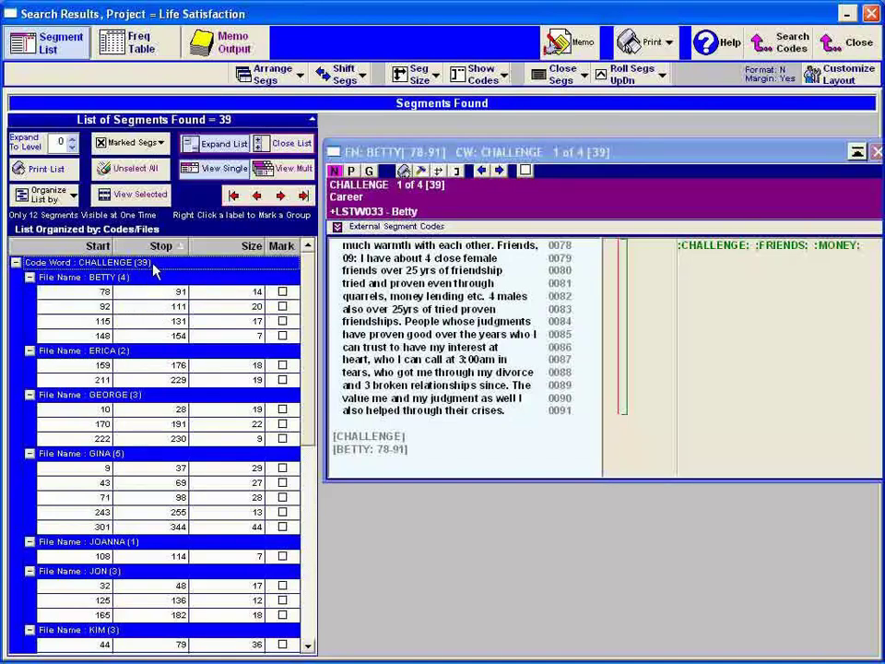
# Select BETTY's and ERICA's file groups in the CHALLENGE results and scroll the list
pyautogui.click(136, 279)
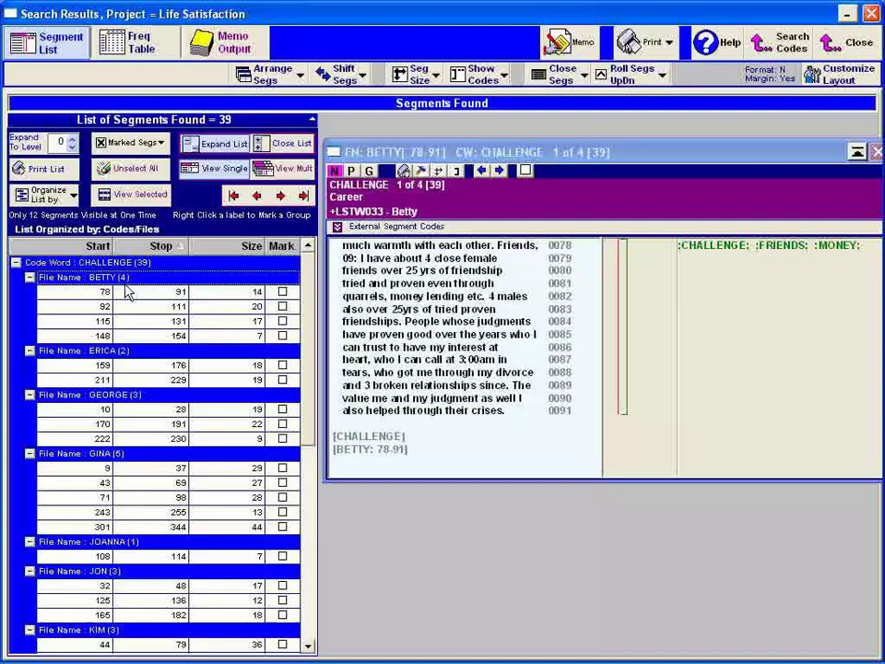
pyautogui.click(128, 352)
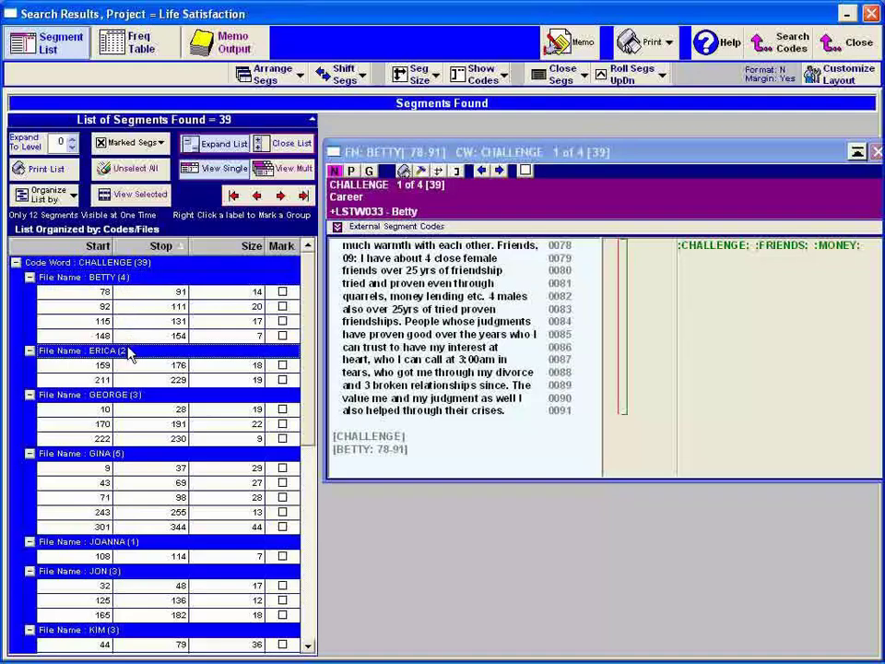
pyautogui.scroll(-4, 137, 403)
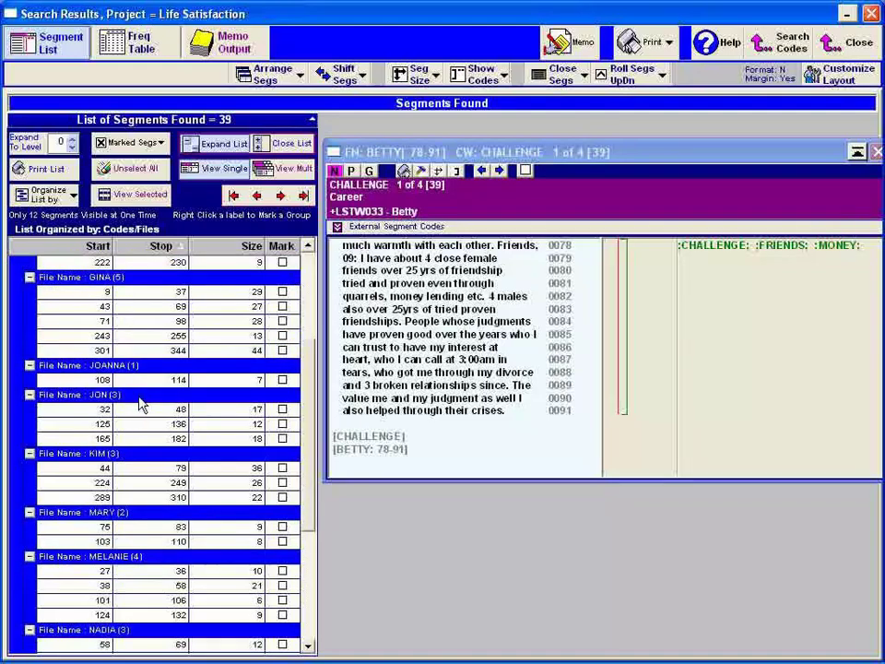
pyautogui.scroll(4, 138, 403)
pyautogui.scroll(-4, 138, 402)
pyautogui.scroll(4, 140, 402)
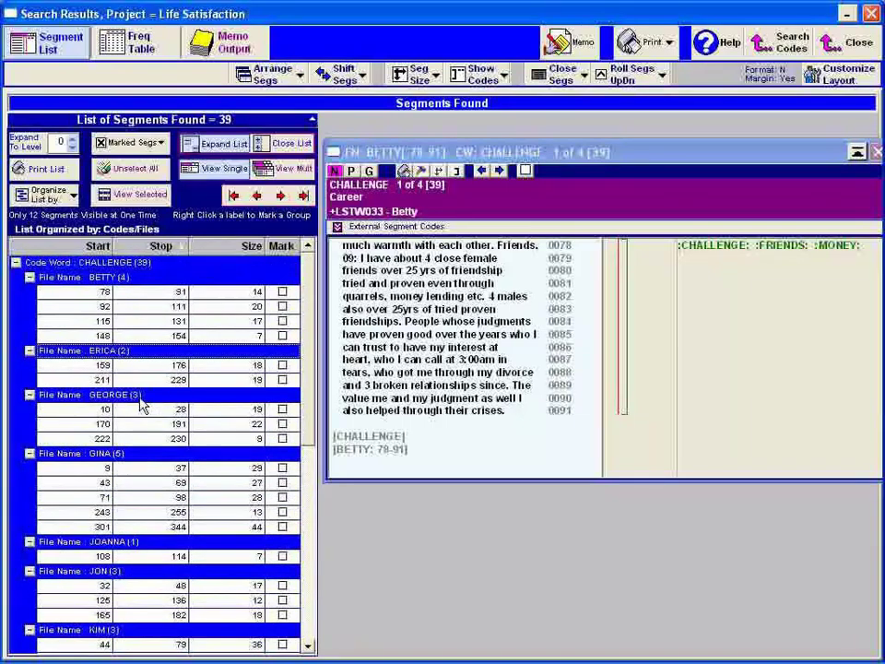
# View segments BETTY 78–91, 92–111, TOM 130–134 and KIM 289–310, then close their windows
pyautogui.click(144, 293)
pyautogui.click(142, 309)
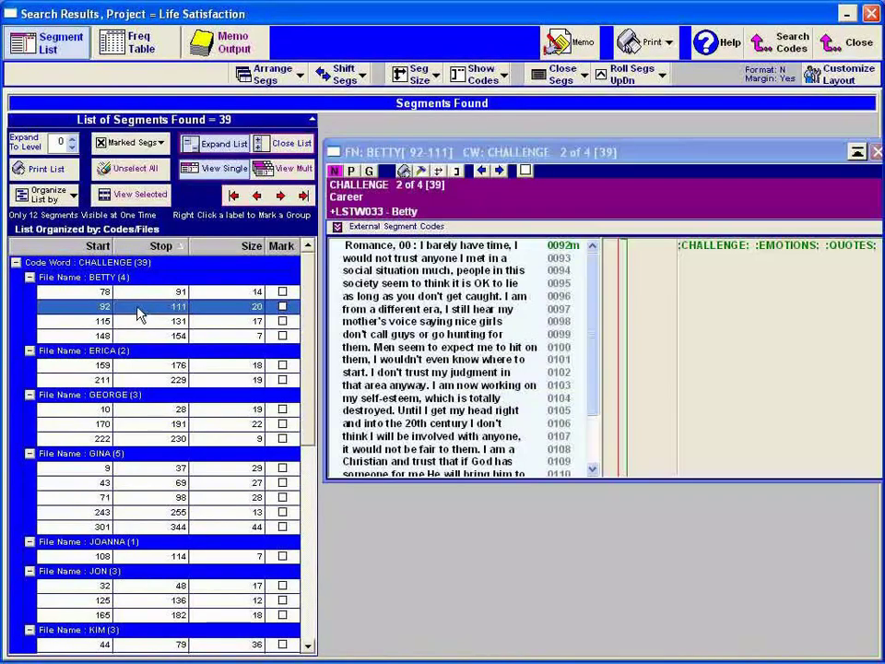
pyautogui.click(300, 196)
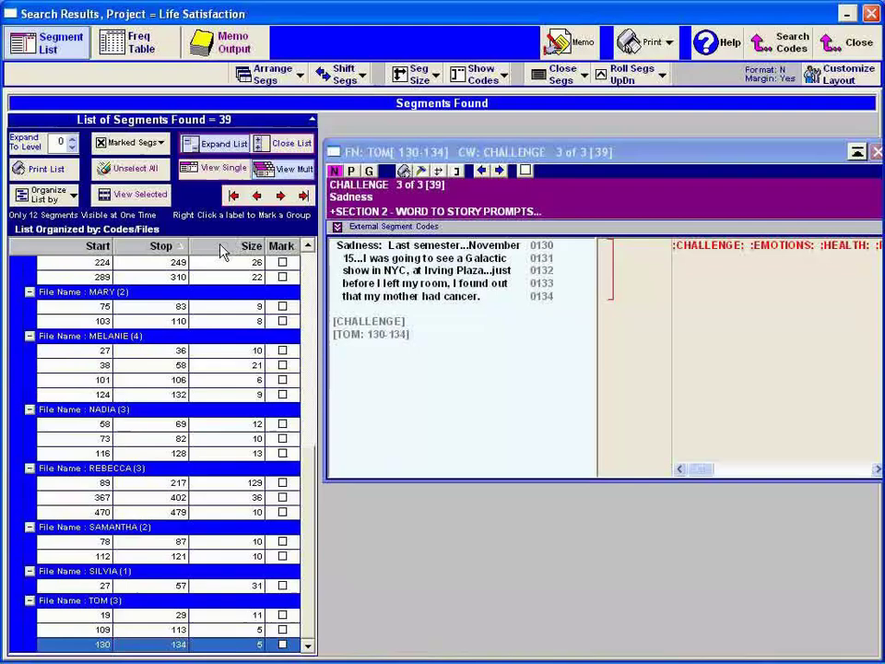
pyautogui.click(204, 279)
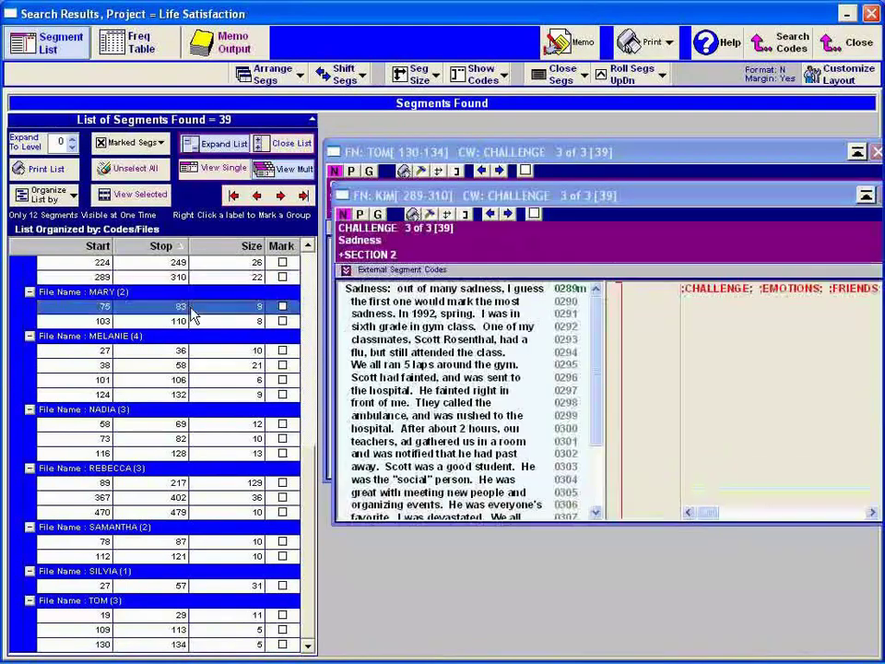
pyautogui.click(129, 42)
pyautogui.click(56, 42)
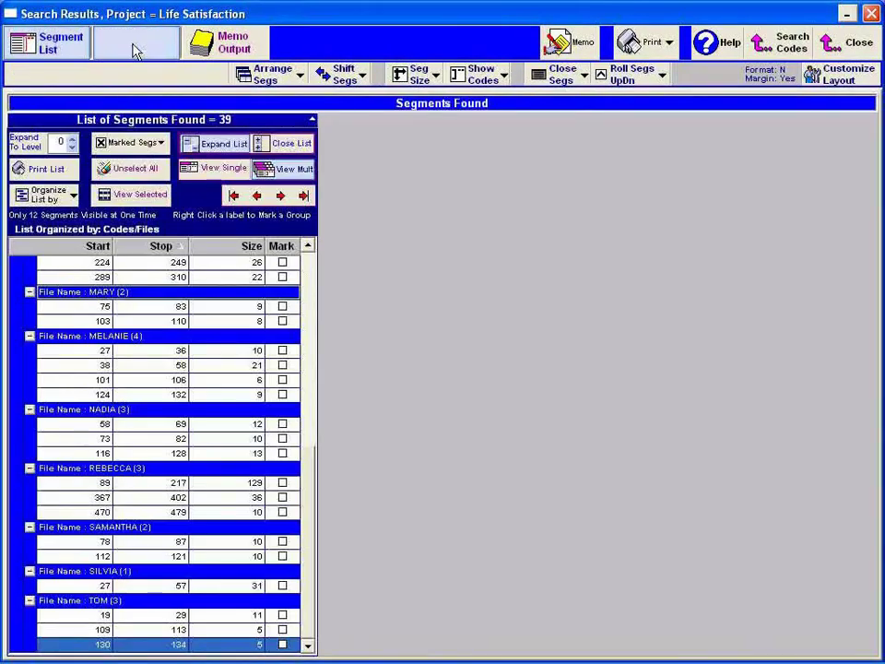
# Show the CHALLENGE frequency table by file and open BETTY's four segments from her count
pyautogui.click(135, 46)
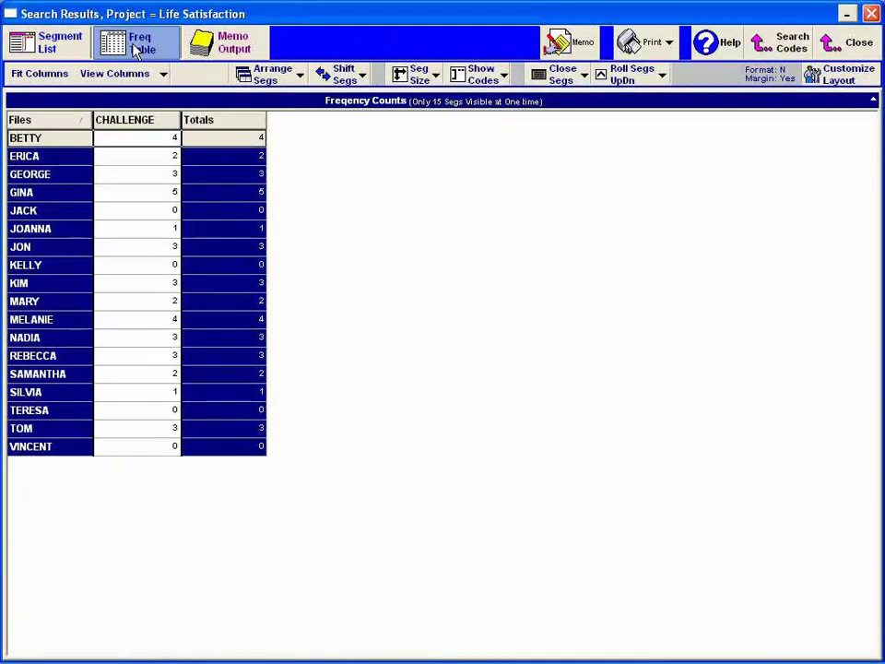
pyautogui.click(138, 142)
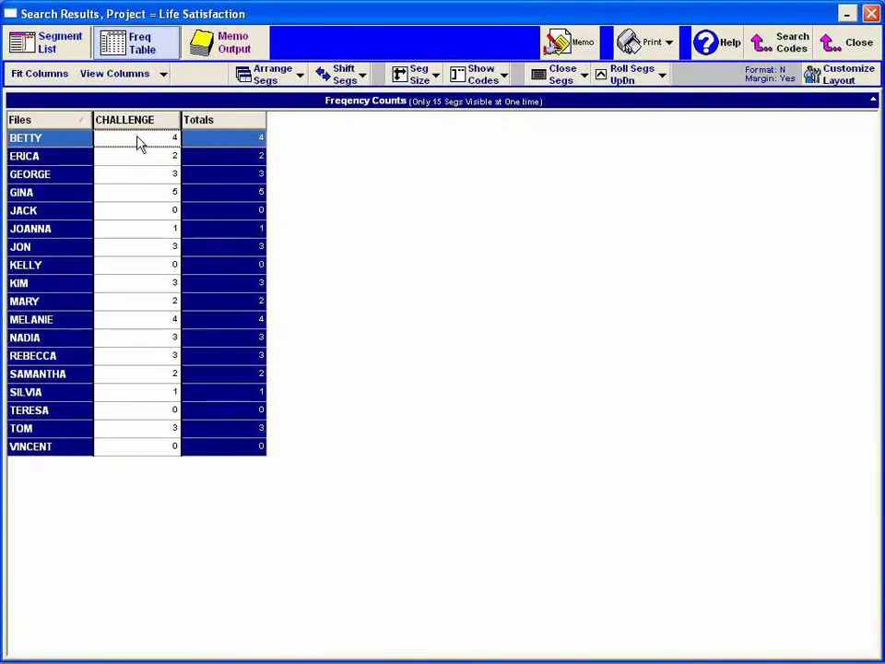
pyautogui.doubleClick(138, 142)
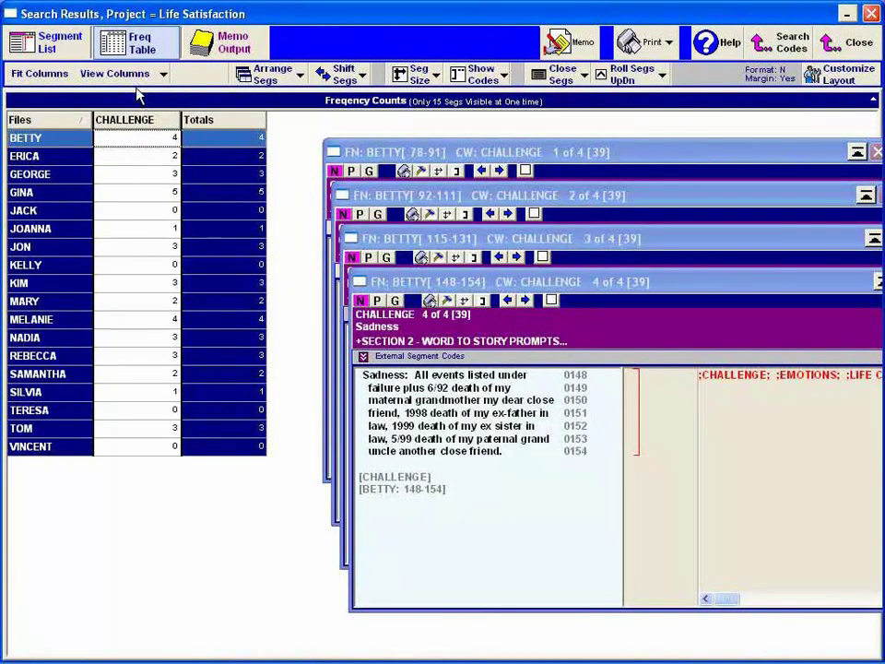
# List the 16 memos for the CHALLENGE results and open GEORGE's 0170A Theory memo
pyautogui.click(251, 52)
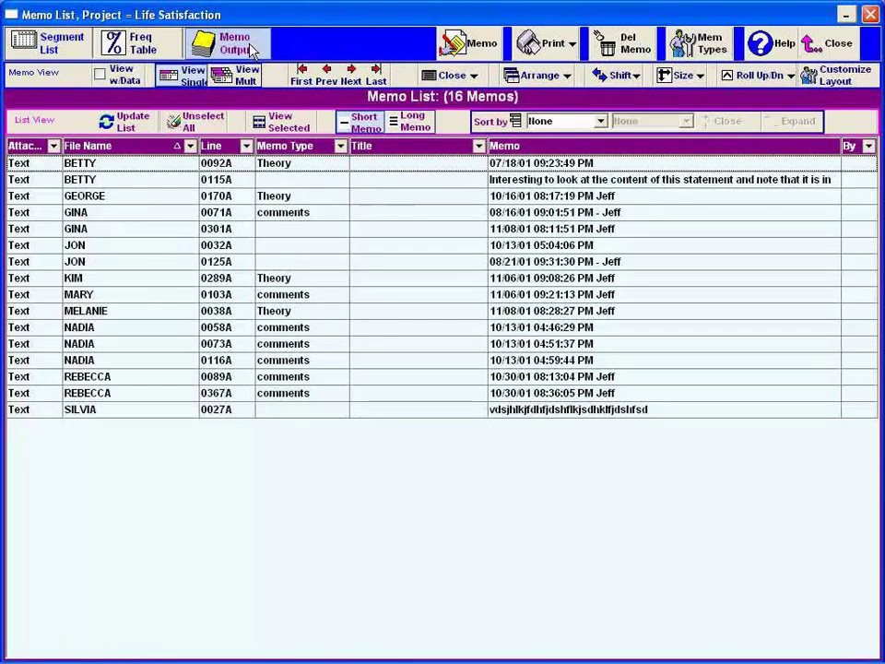
pyautogui.click(129, 199)
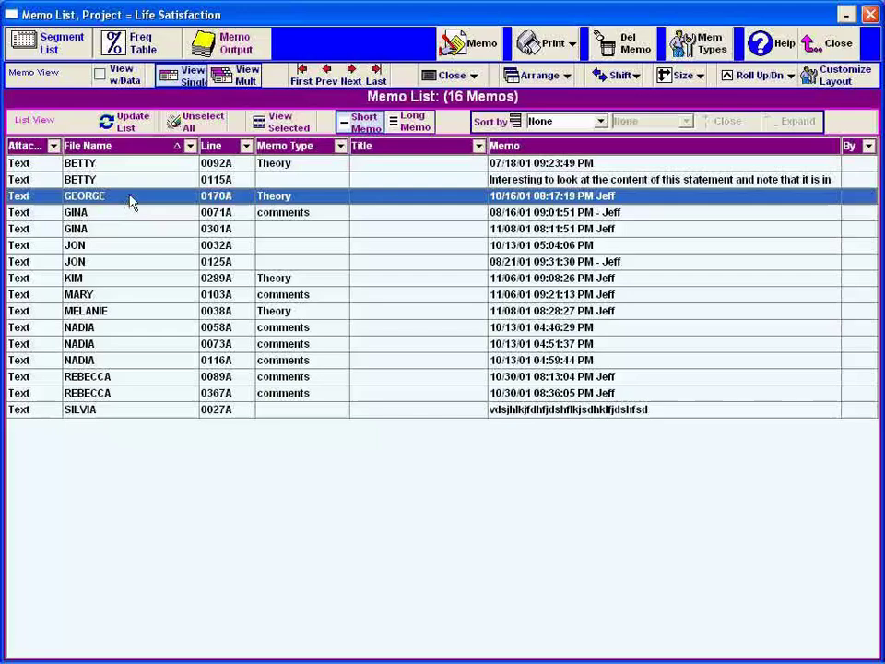
pyautogui.doubleClick(129, 199)
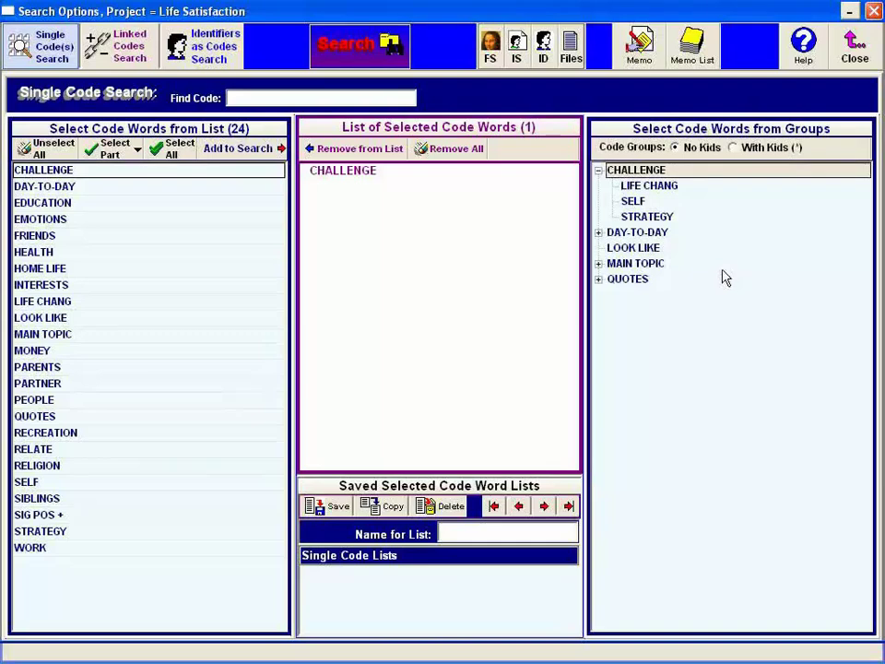
# Open the full 58-memo list and step through BETTY's memos to her 0158A methods memo
pyautogui.click(692, 46)
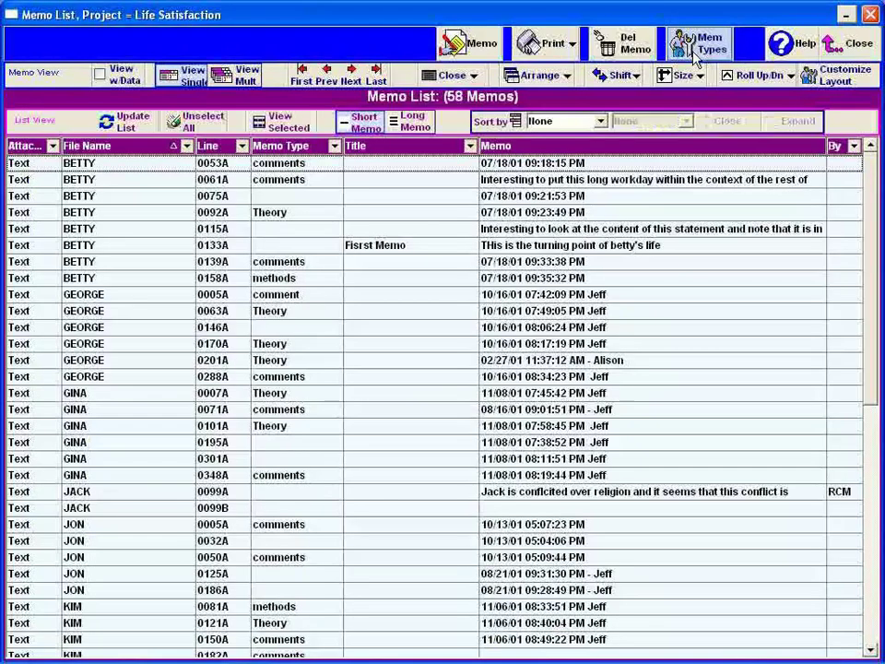
pyautogui.click(119, 183)
pyautogui.click(109, 214)
pyautogui.click(107, 245)
pyautogui.click(107, 277)
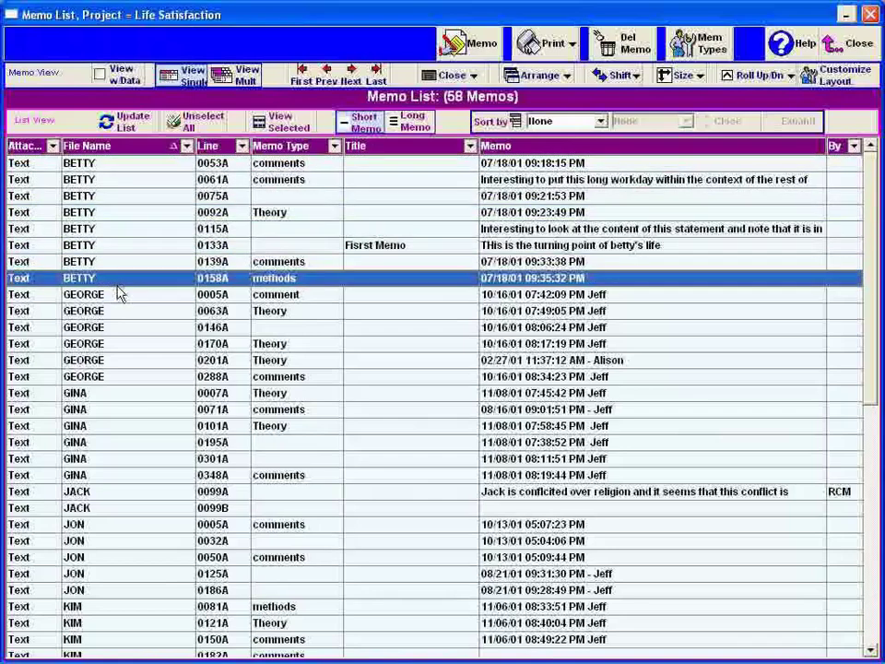
# Scroll through the rest of the memo list and close it
pyautogui.scroll(-3, 116, 295)
pyautogui.scroll(-5, 112, 358)
pyautogui.scroll(2, 113, 358)
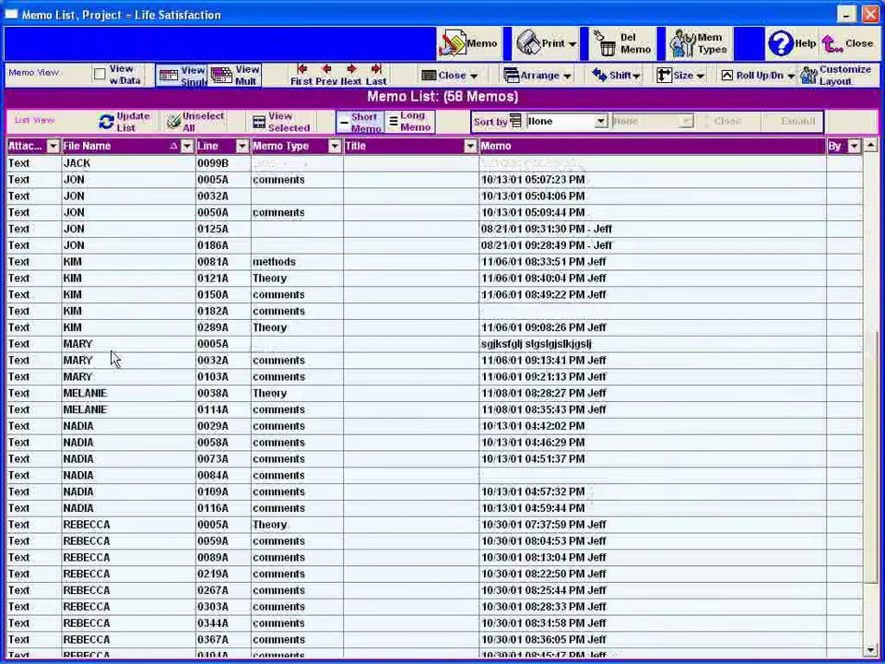
pyautogui.scroll(6, 112, 357)
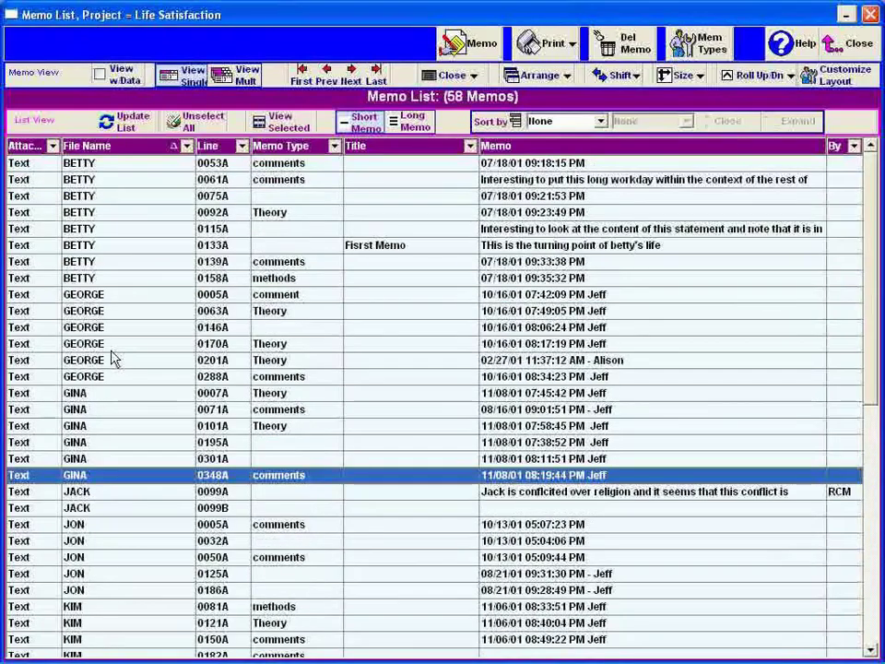
pyautogui.scroll(-10, 112, 357)
pyautogui.scroll(9, 112, 396)
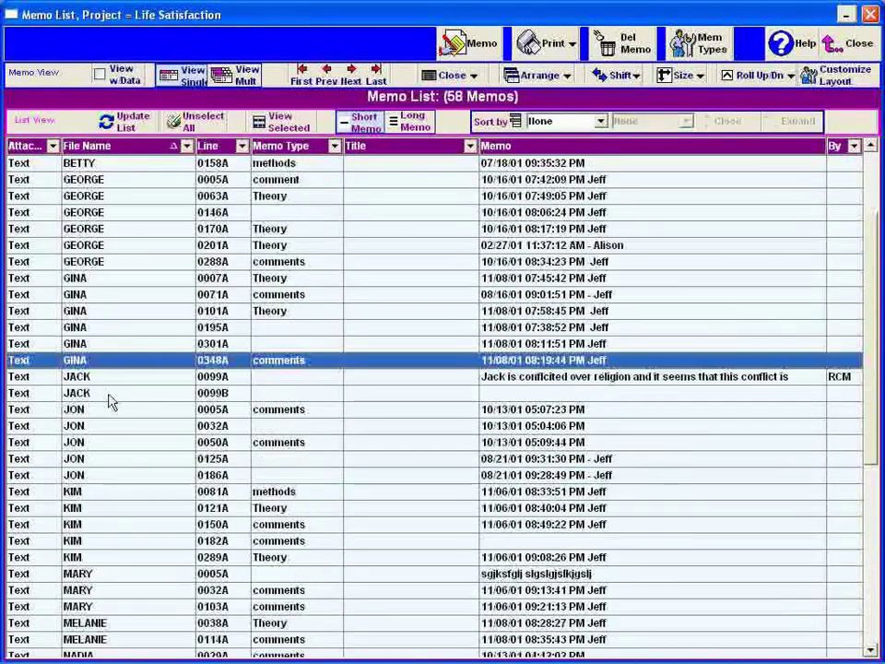
pyautogui.click(869, 55)
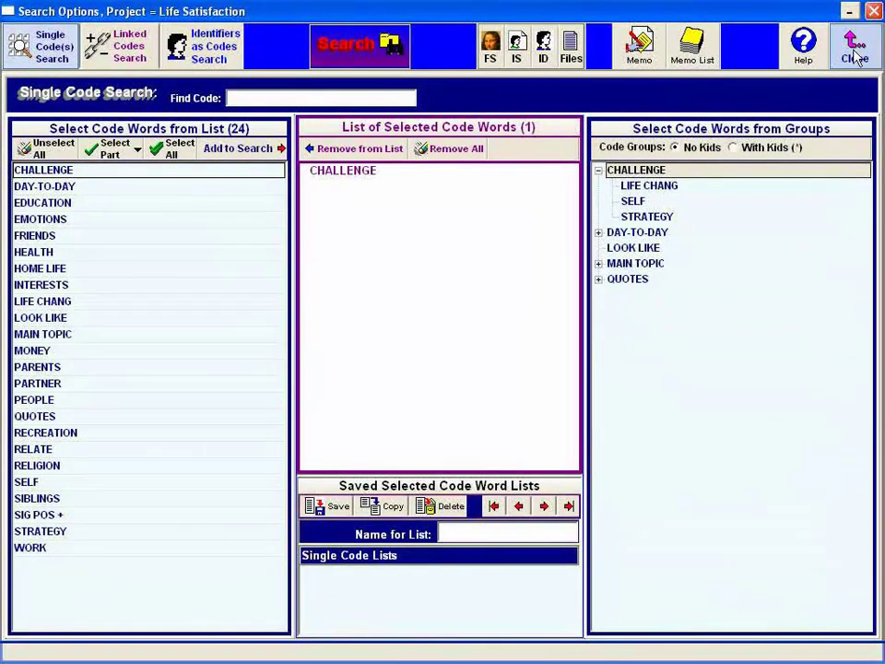
# Close Search Options, reopen BETTY's data file for coding, and highlight lines 0010–0015
pyautogui.click(855, 57)
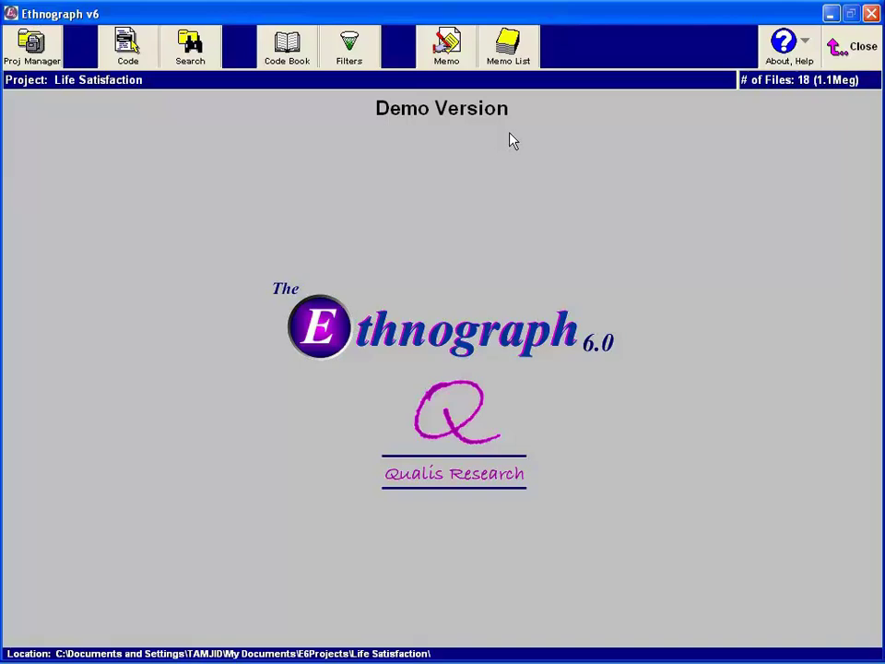
pyautogui.click(127, 46)
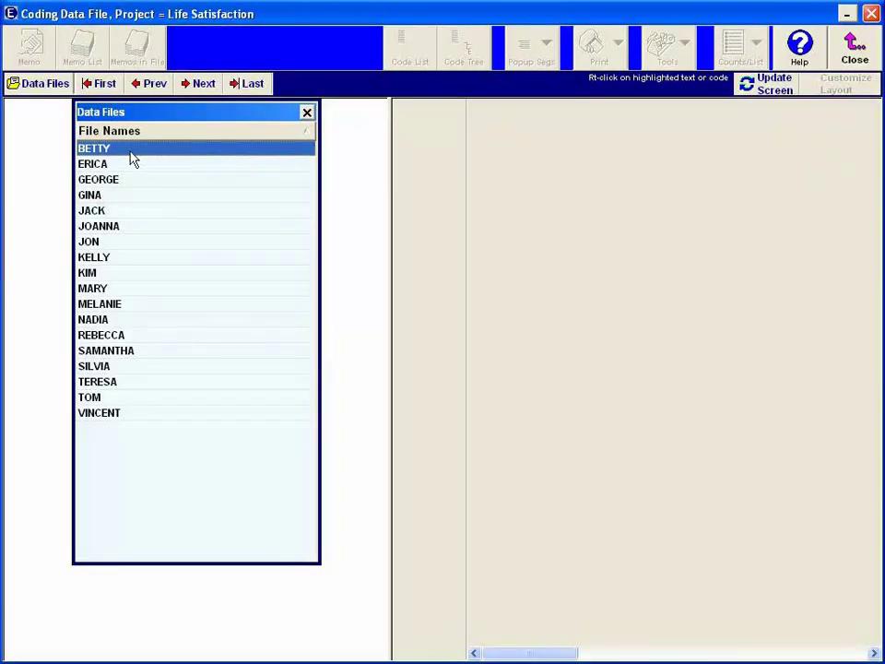
pyautogui.doubleClick(130, 153)
pyautogui.moveTo(11, 231); pyautogui.dragTo(198, 298)
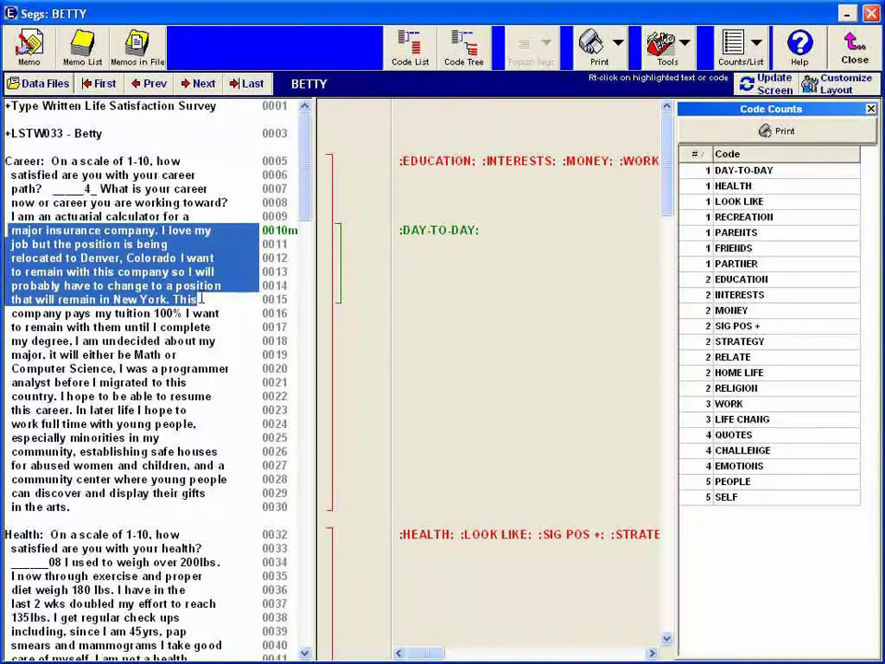
# Add a Comment memo 'Second Memo' reading 'This is an example of text memo' to the highlighted lines
pyautogui.rightClick(140, 263)
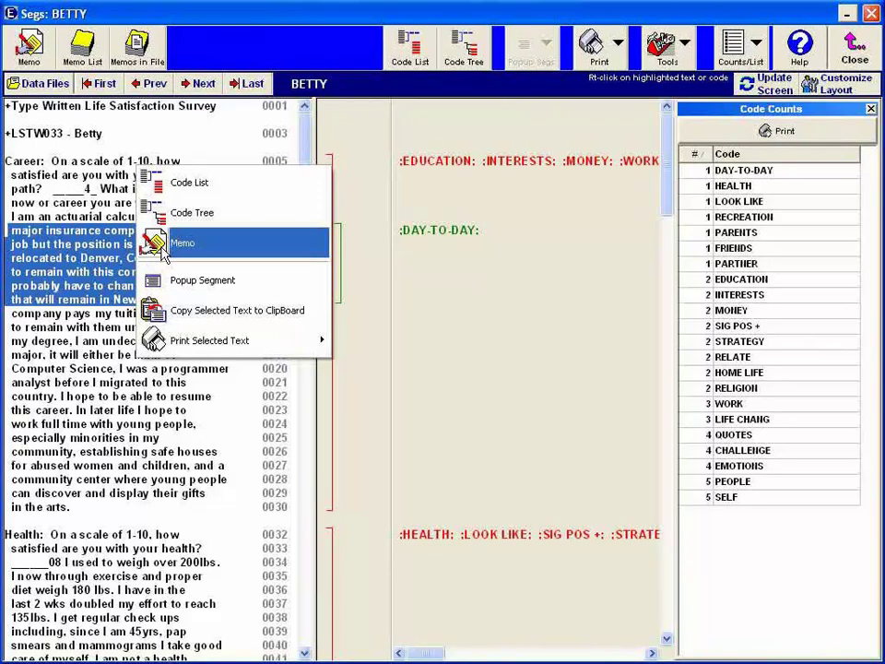
pyautogui.click(180, 243)
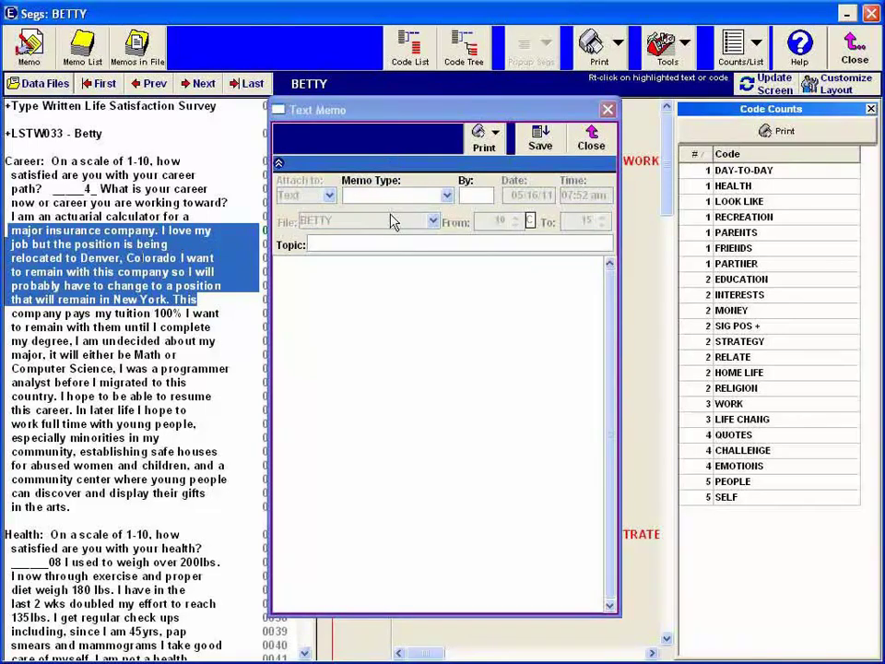
pyautogui.click(446, 196)
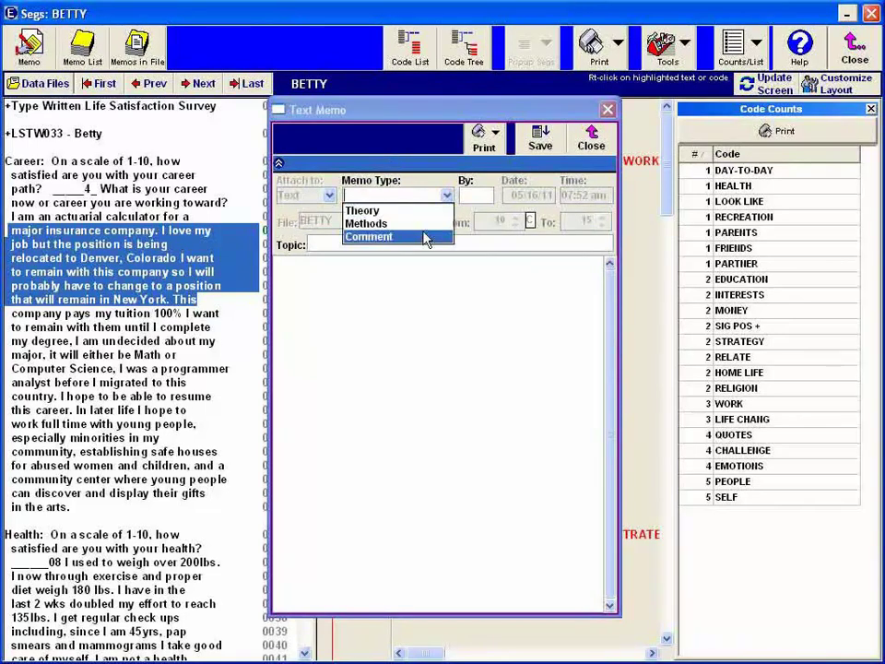
pyautogui.click(423, 237)
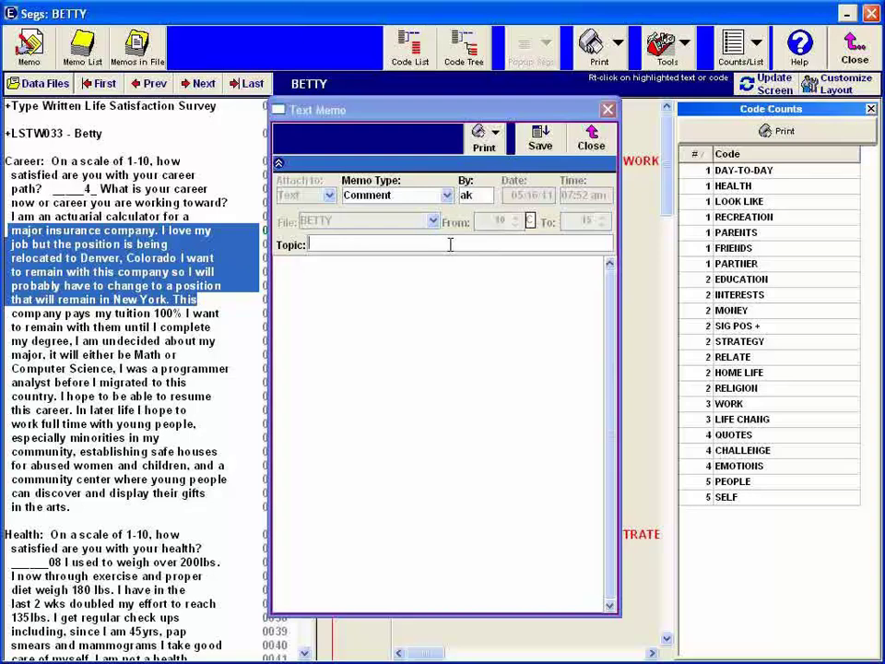
pyautogui.write('Second Memo')
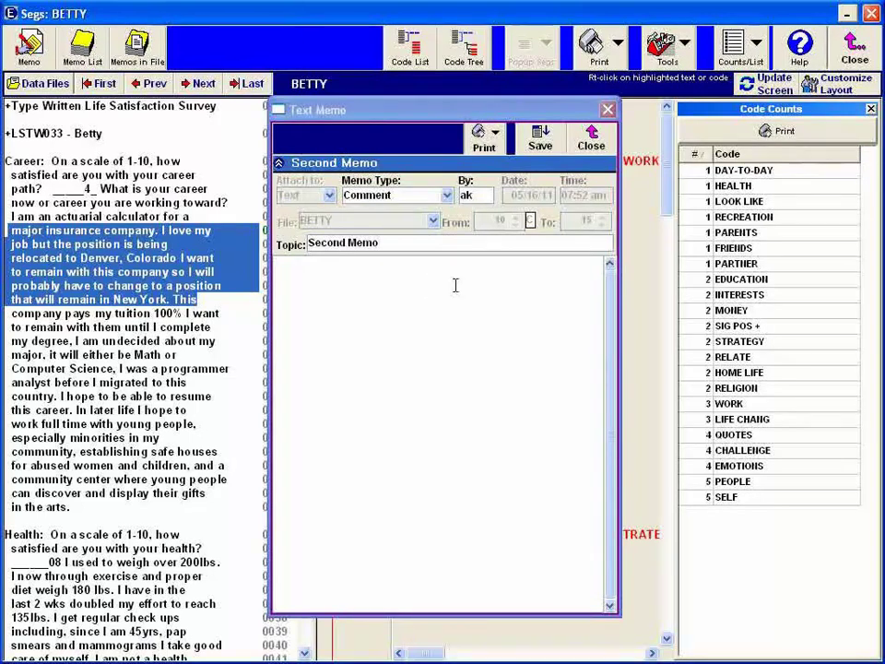
pyautogui.write('is an e')
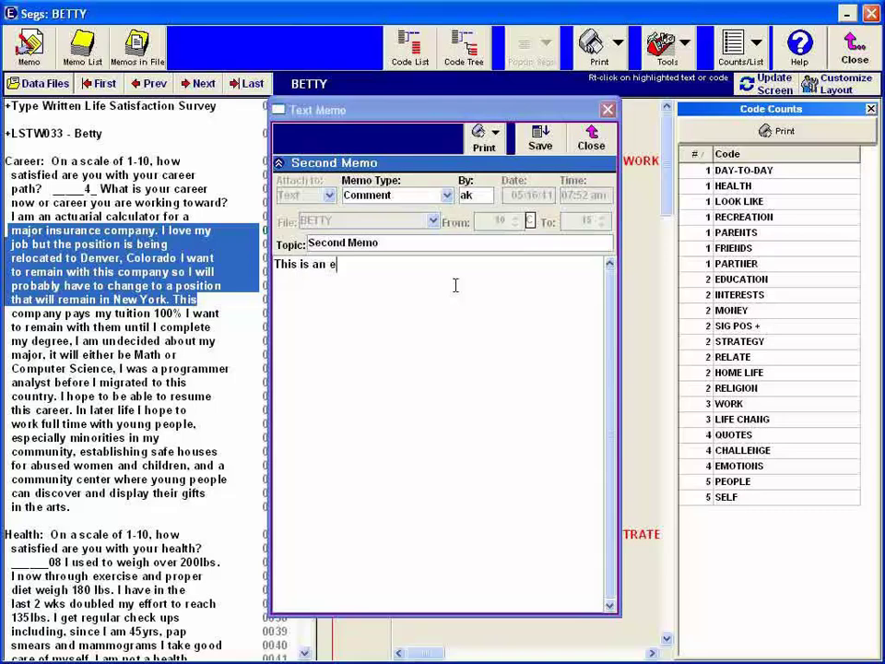
pyautogui.write('xample of text memo')
pyautogui.click(589, 138)
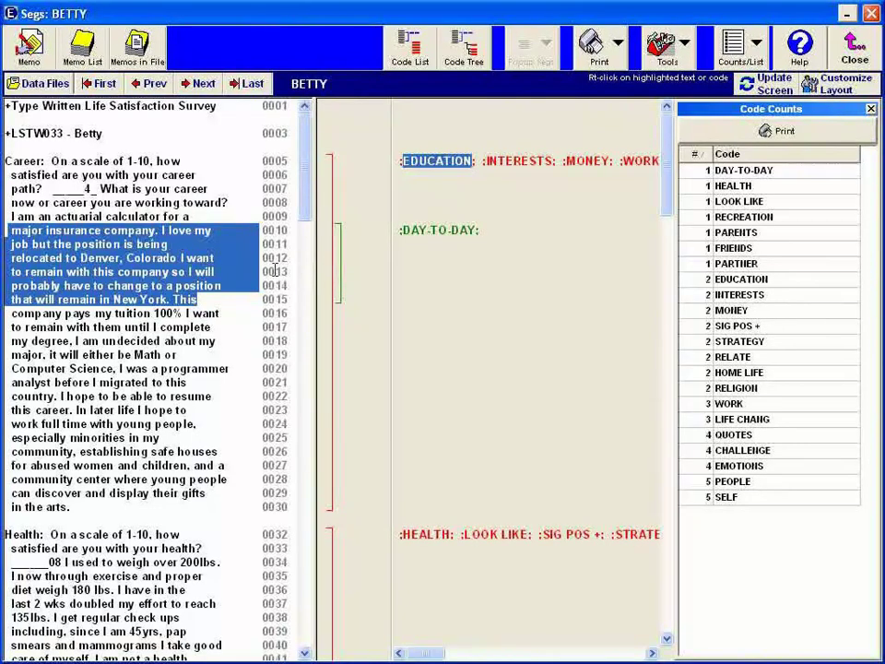
# Clear the highlight, scroll down to line 0061, and list the memos attached to it
pyautogui.click(263, 231)
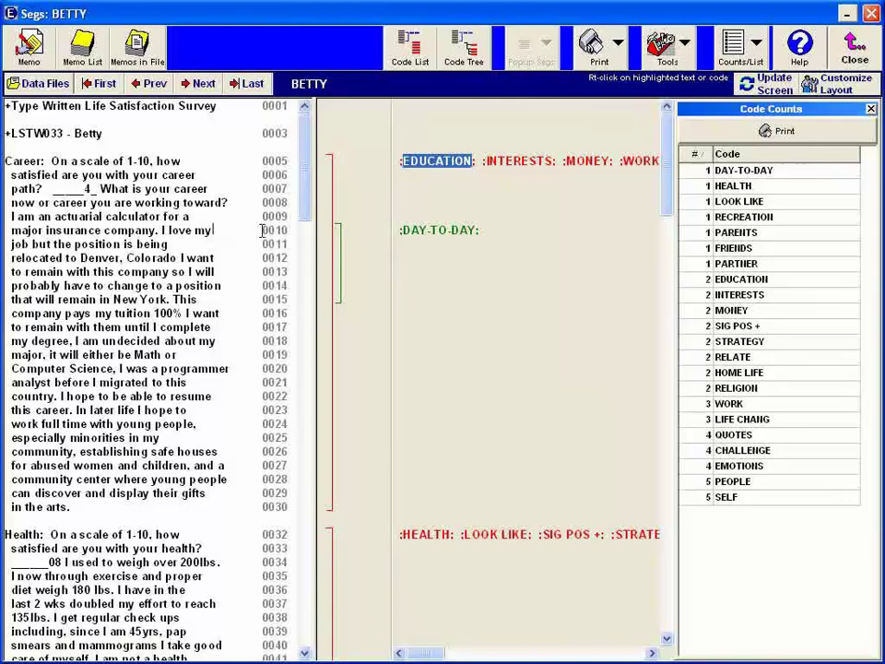
pyautogui.scroll(-2, 266, 230)
pyautogui.scroll(-7, 267, 231)
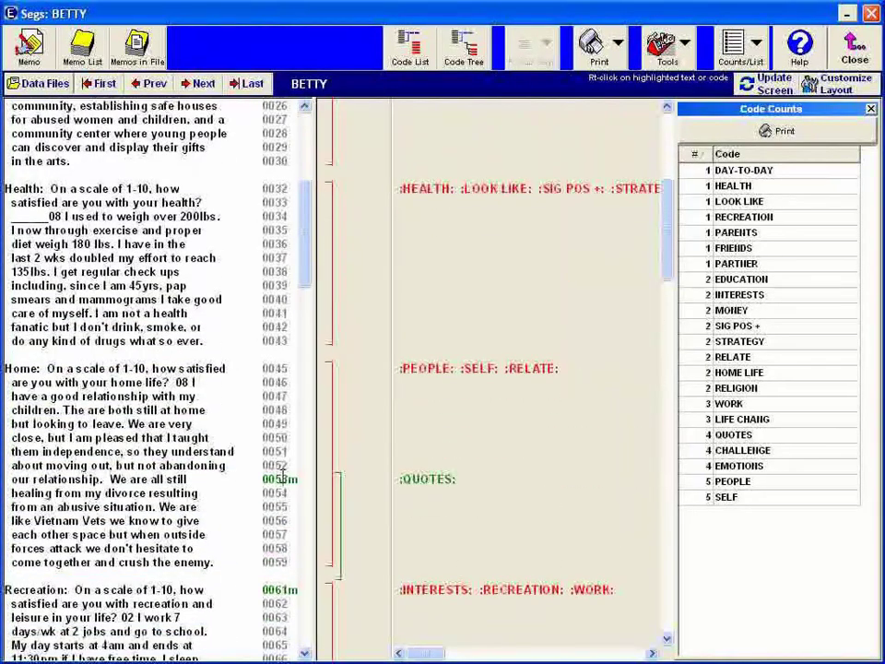
pyautogui.scroll(-1, 273, 476)
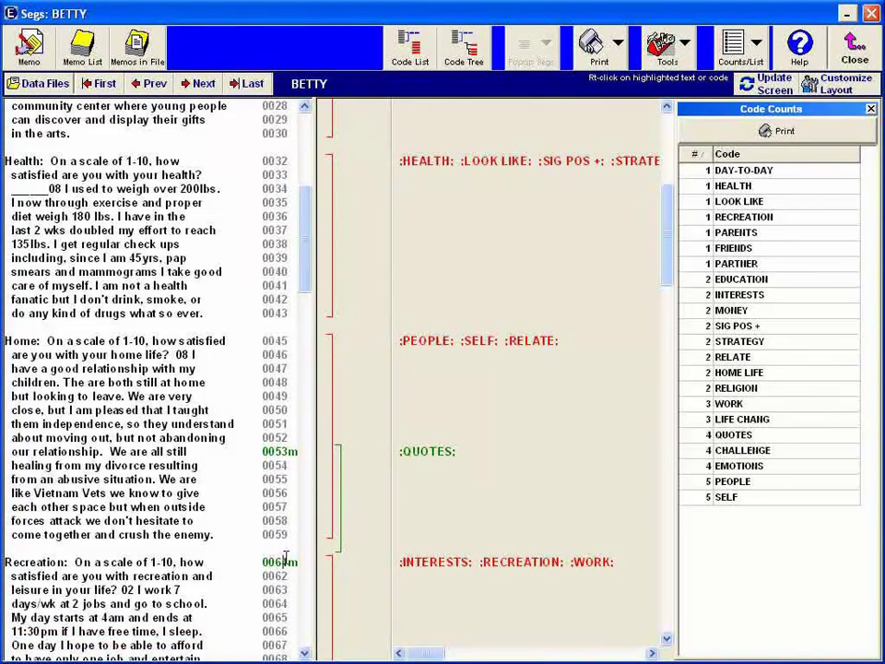
pyautogui.scroll(-5, 286, 558)
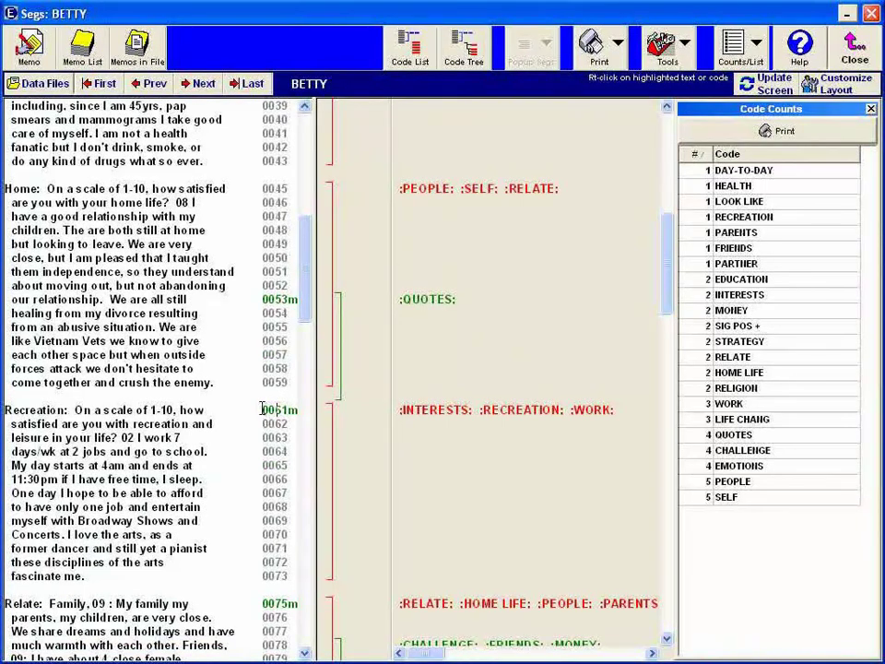
pyautogui.click(280, 408)
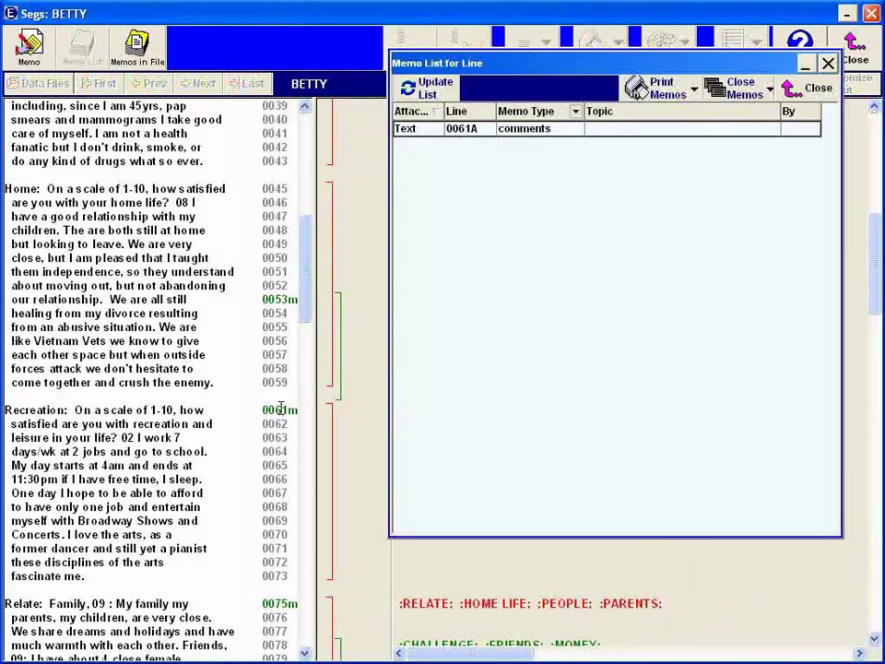
# Open the 0061A comments memo and move its window down and to the right
pyautogui.doubleClick(471, 136)
pyautogui.moveTo(510, 100); pyautogui.dragTo(653, 230)
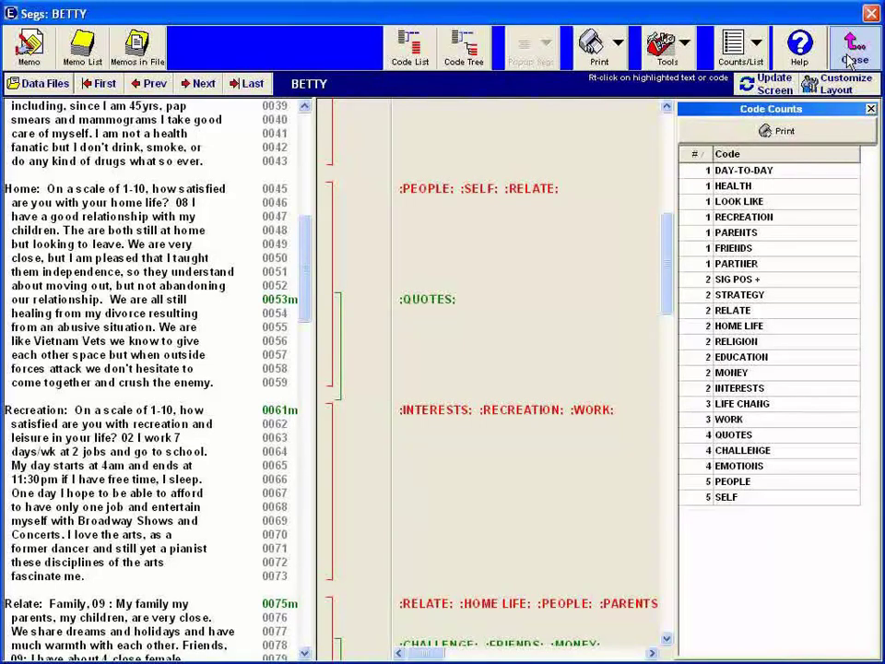
pyautogui.click(852, 55)
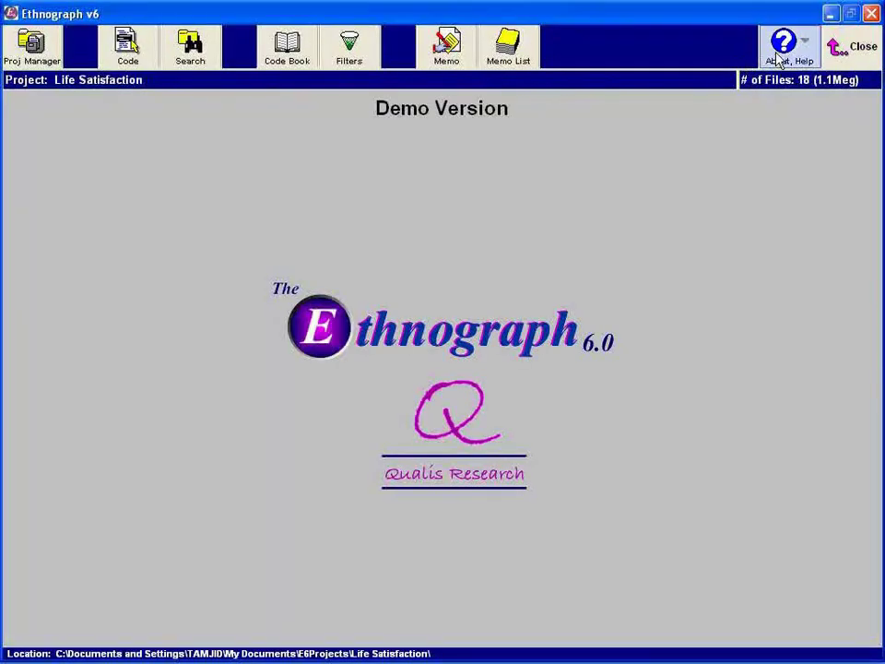
pyautogui.click(446, 41)
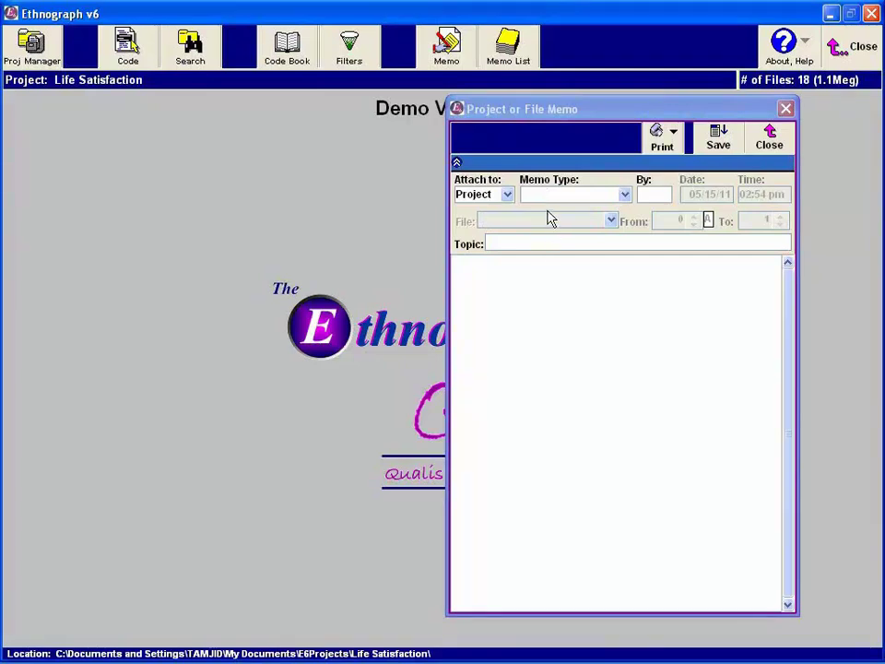
pyautogui.click(506, 195)
pyautogui.click(507, 204)
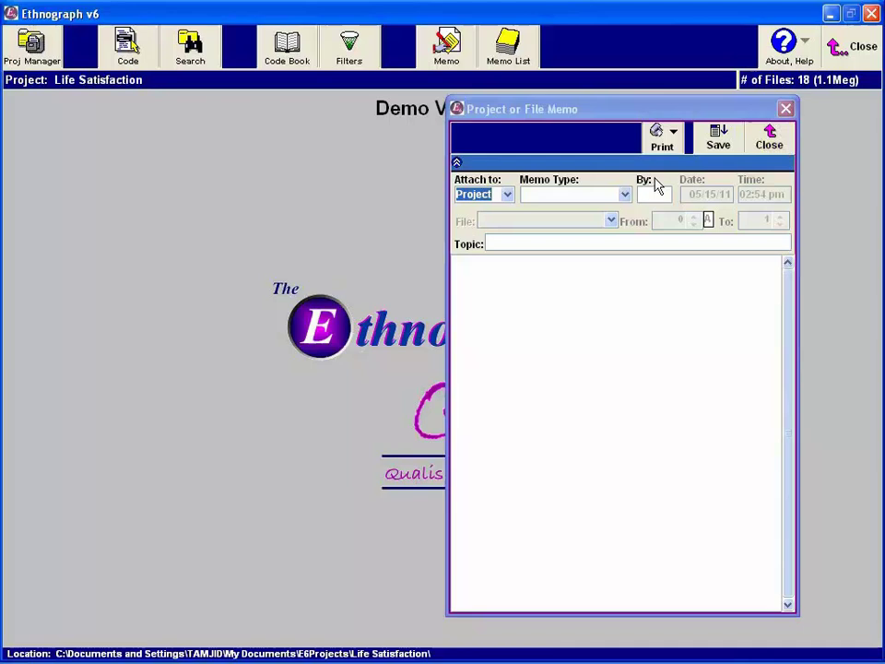
pyautogui.click(507, 197)
pyautogui.click(509, 205)
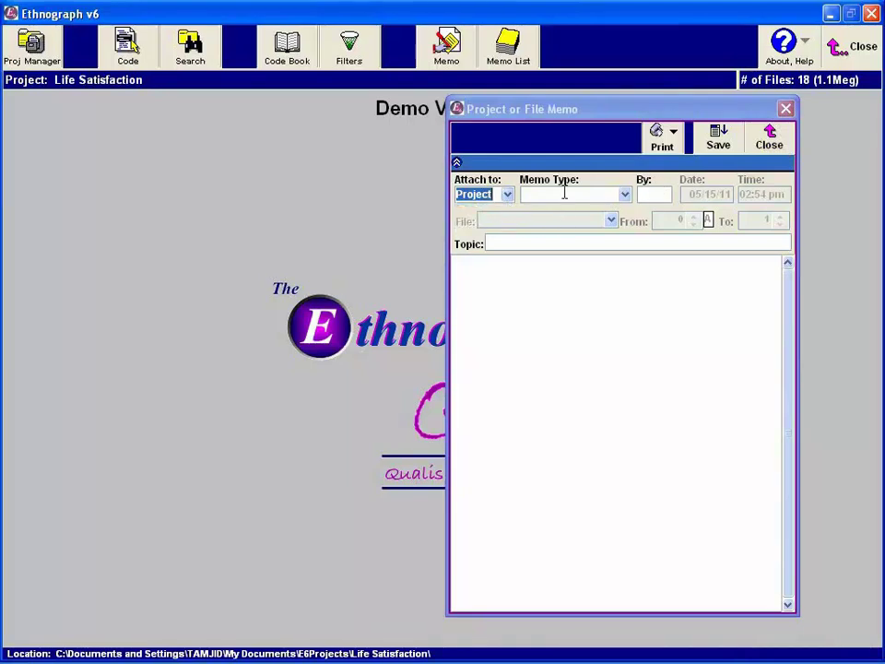
pyautogui.click(769, 140)
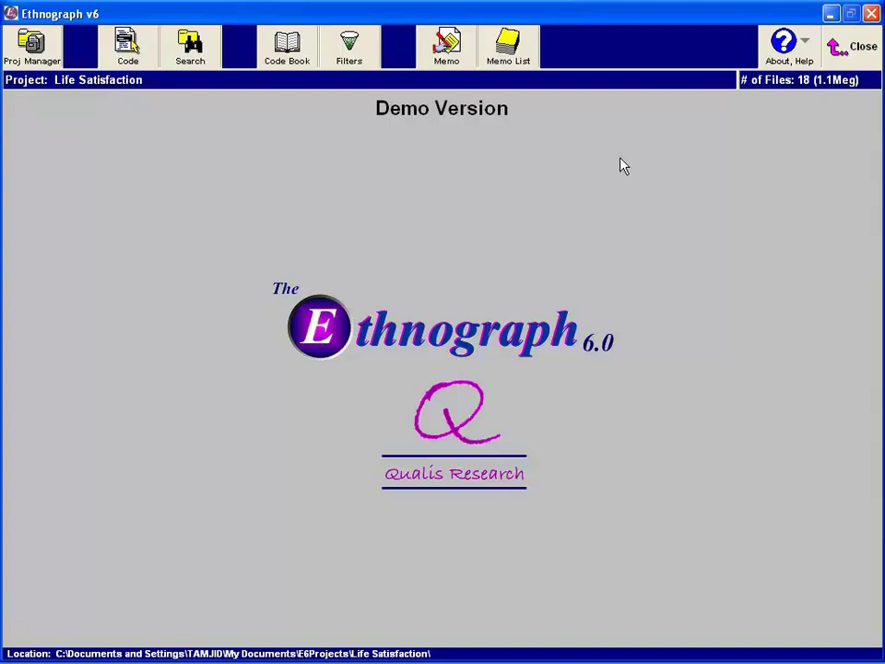
# Reopen BETTY's data file and preview printing all data files with their codes
pyautogui.click(127, 59)
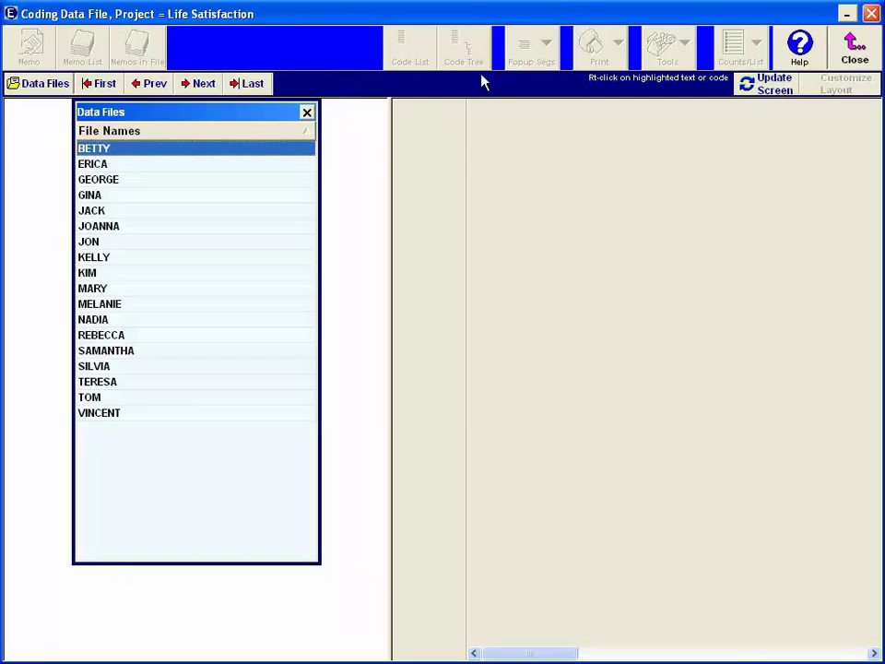
pyautogui.doubleClick(140, 154)
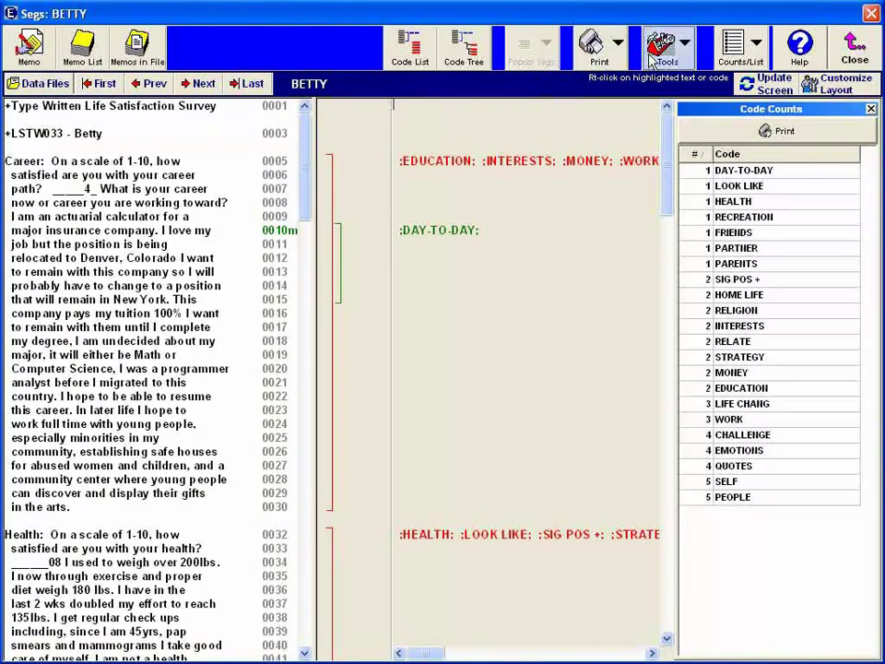
pyautogui.click(603, 46)
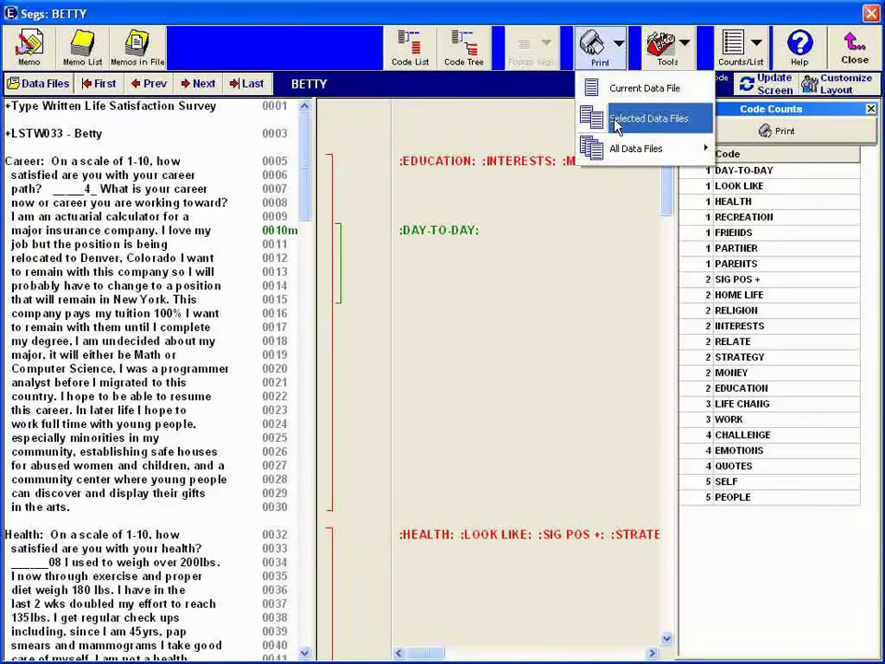
pyautogui.moveTo(650, 149)
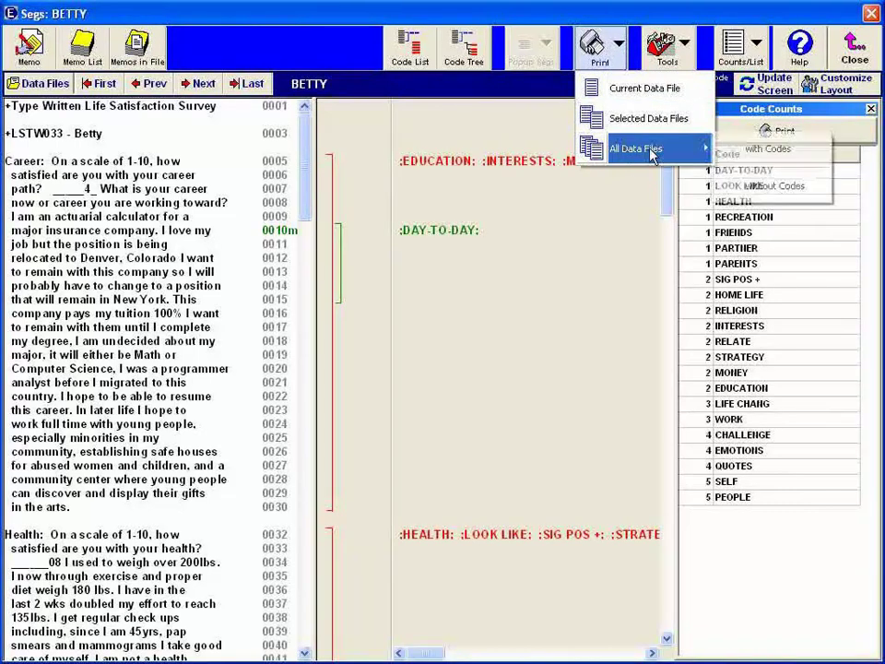
pyautogui.click(742, 152)
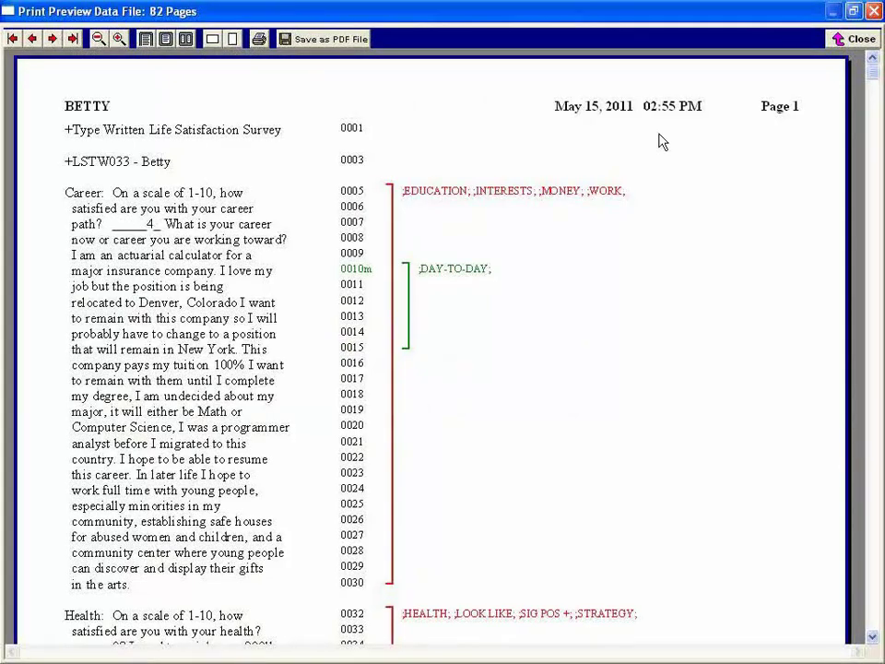
# Close the 82-page print preview of all data files with codes
pyautogui.click(855, 39)
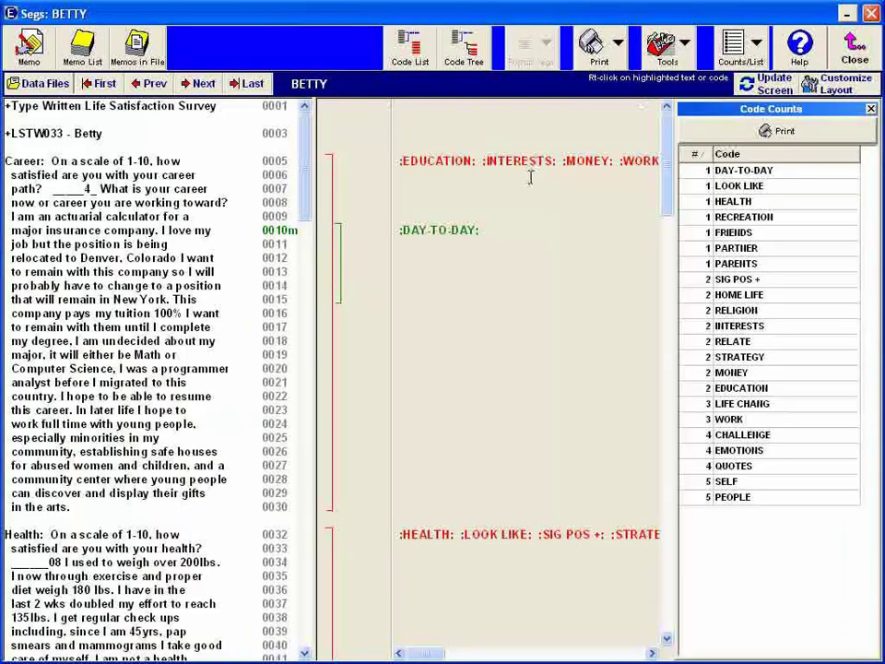